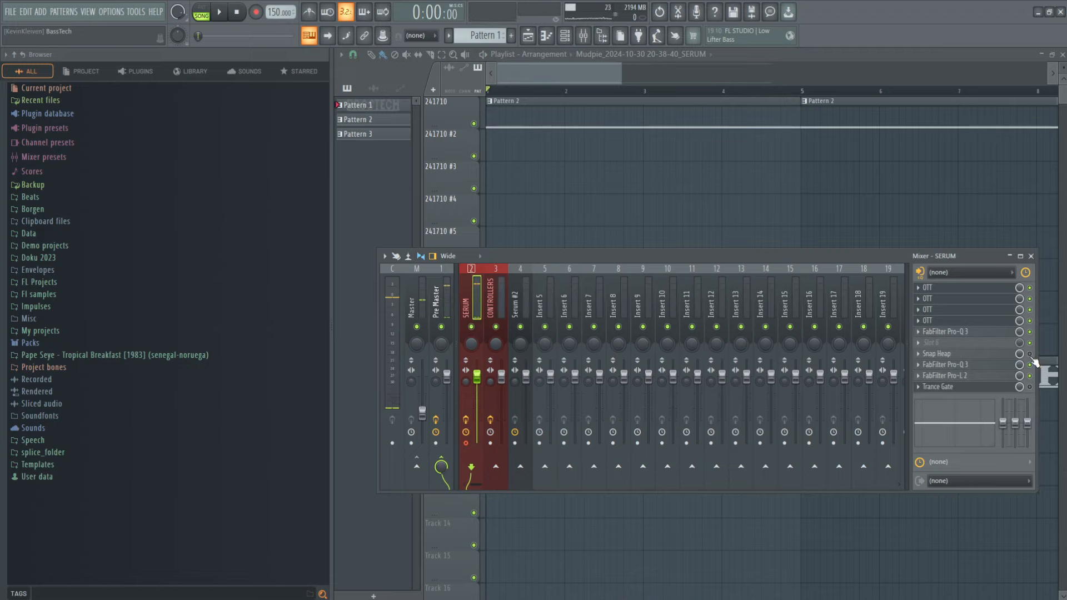
# Step: Play the arrangement from the start, hide the mixer during playback, and stop the song
pyautogui.press('space')
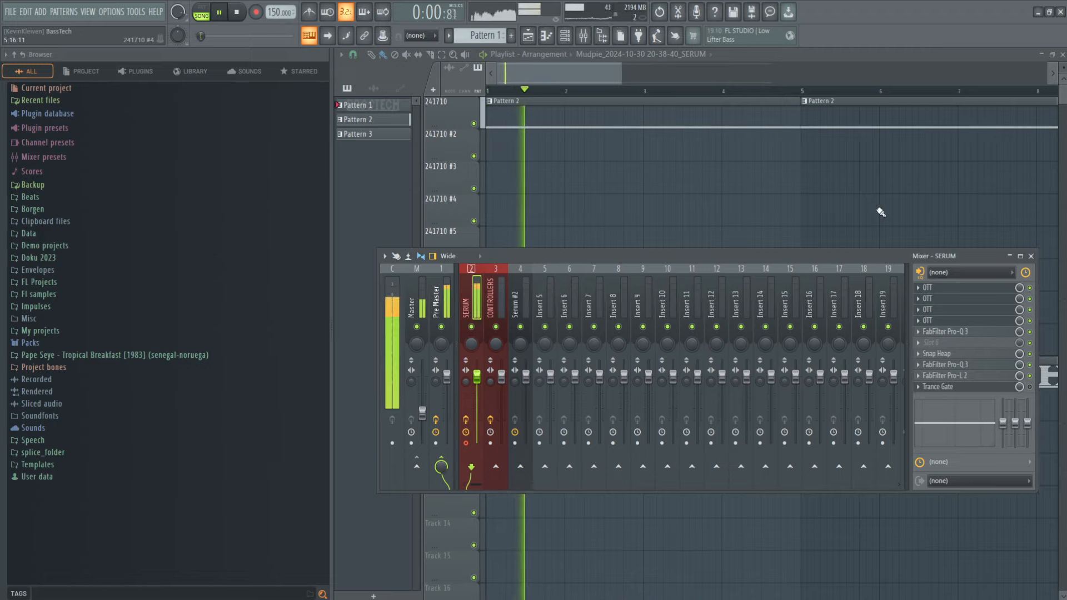
pyautogui.press('F9')
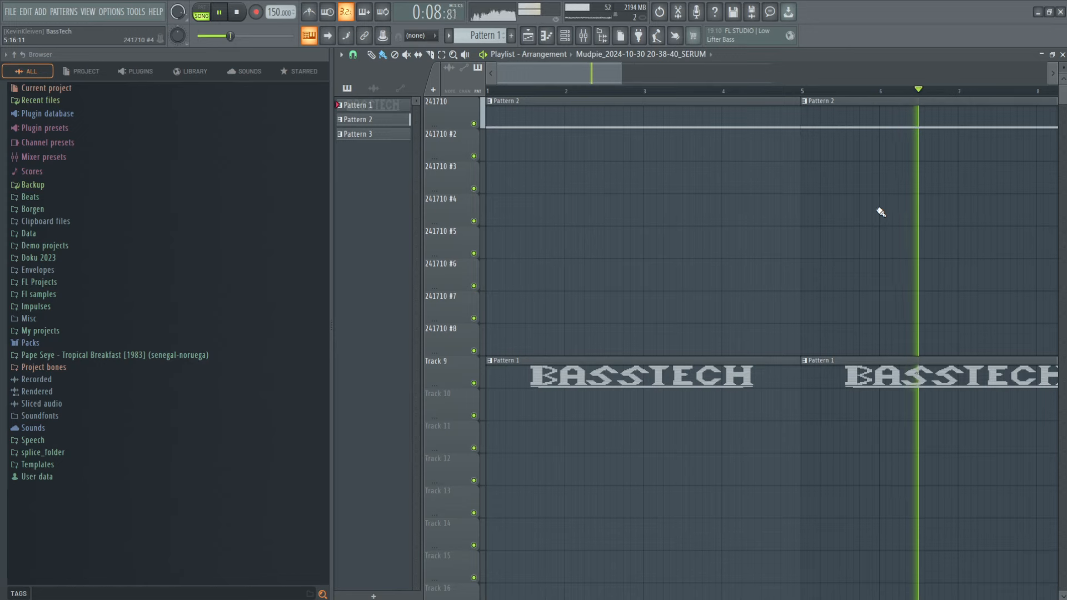
pyautogui.press('space')
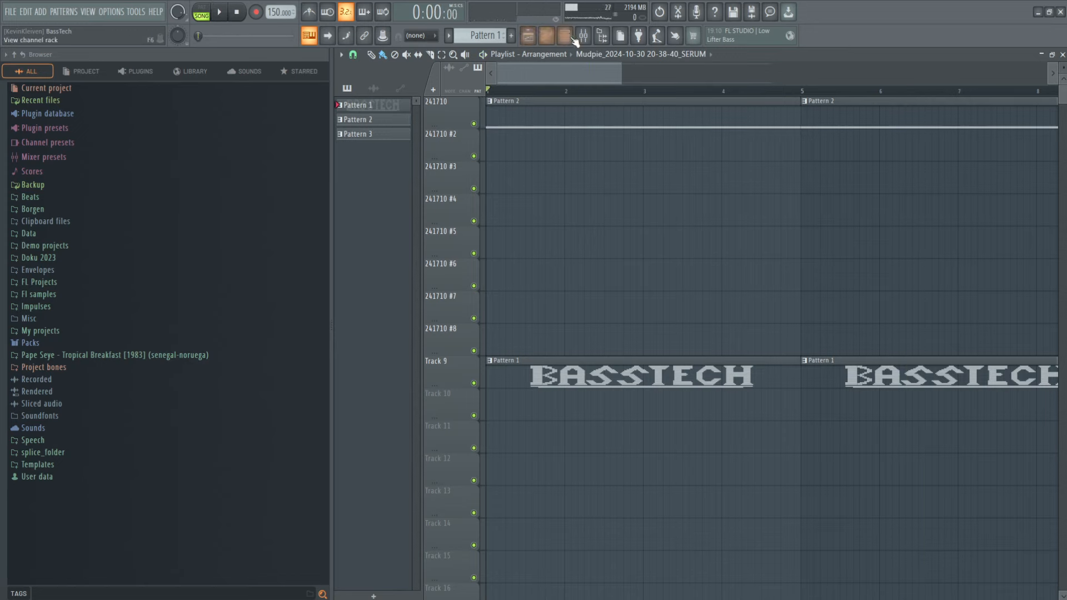
# Step: Show the CONTROLLERS track in the mixer and open the Serum channel from the channel rack to inspect oscillator A's waveform
pyautogui.click(583, 35)
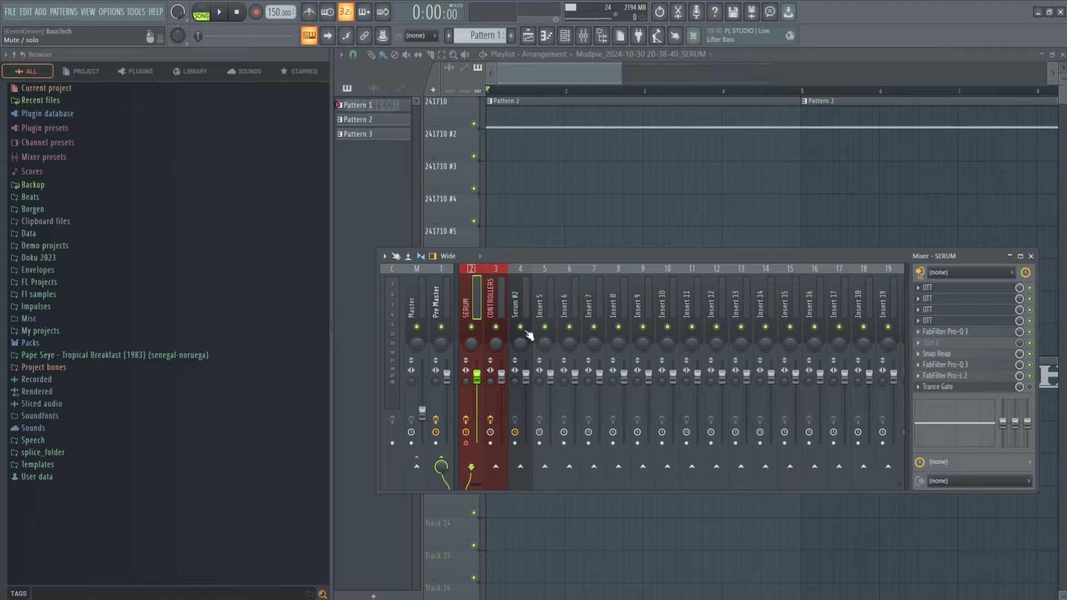
pyautogui.click(503, 311)
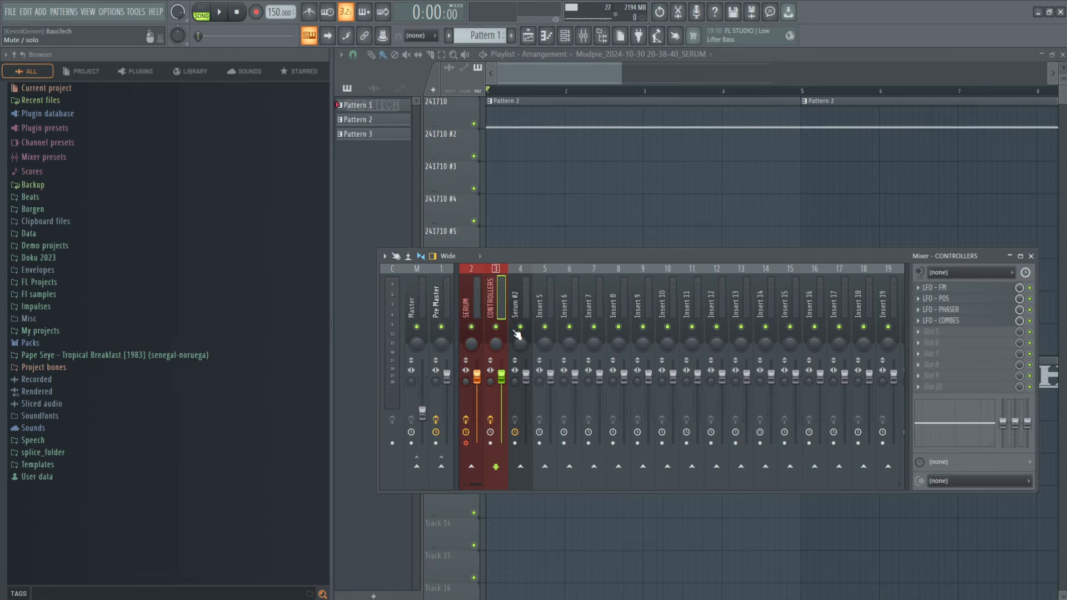
pyautogui.click(566, 35)
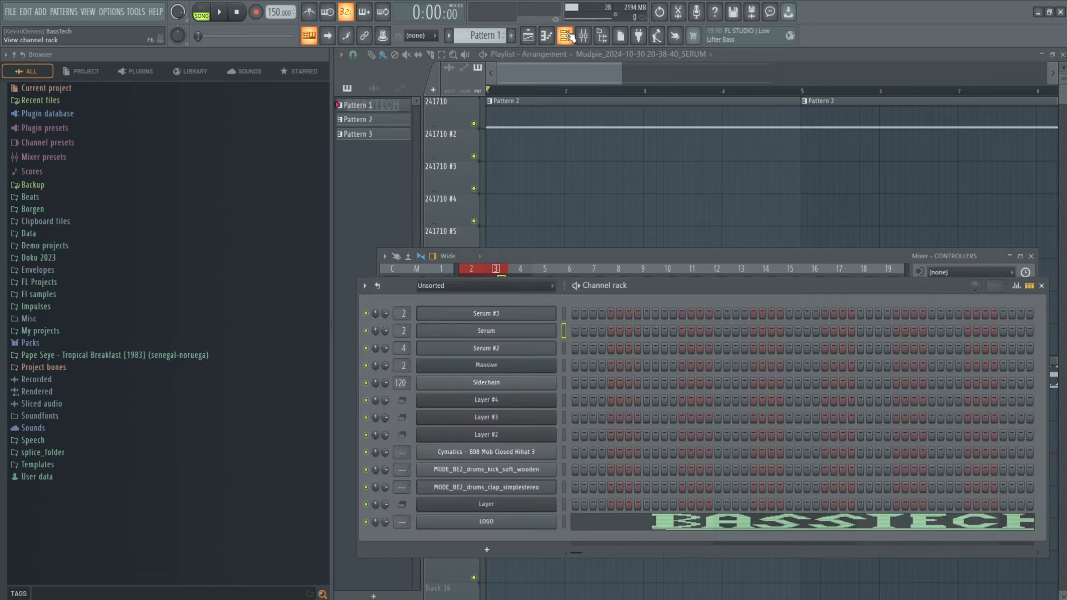
pyautogui.click(528, 333)
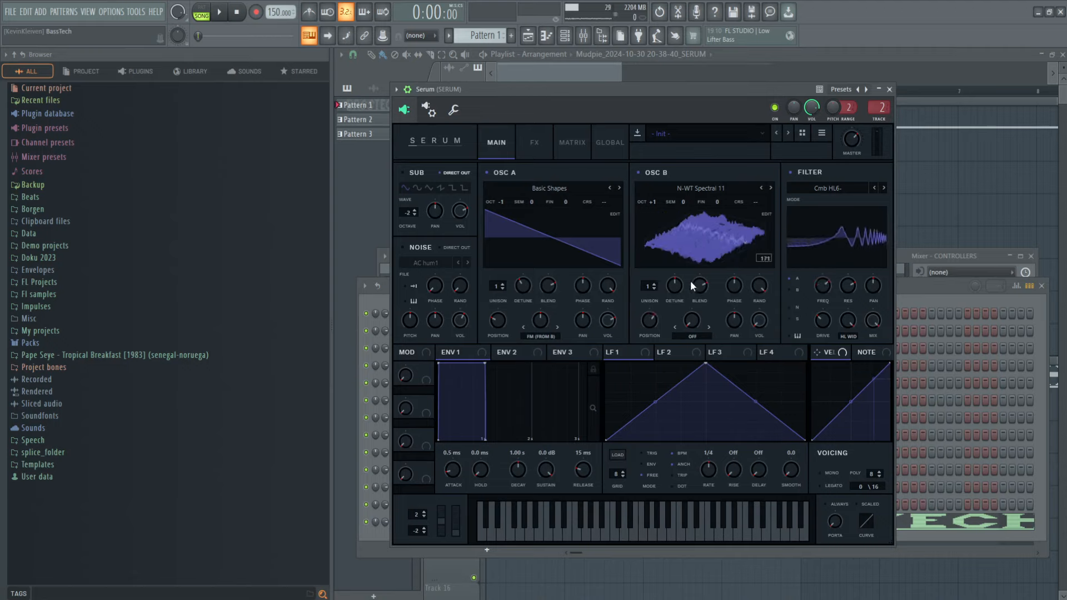
pyautogui.click(558, 246)
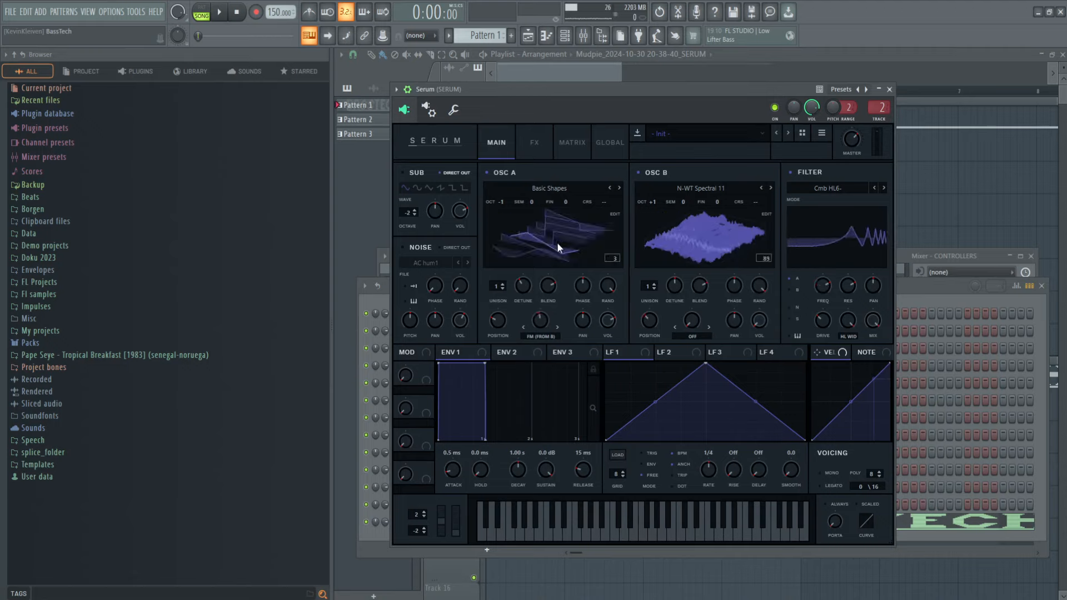
pyautogui.click(558, 244)
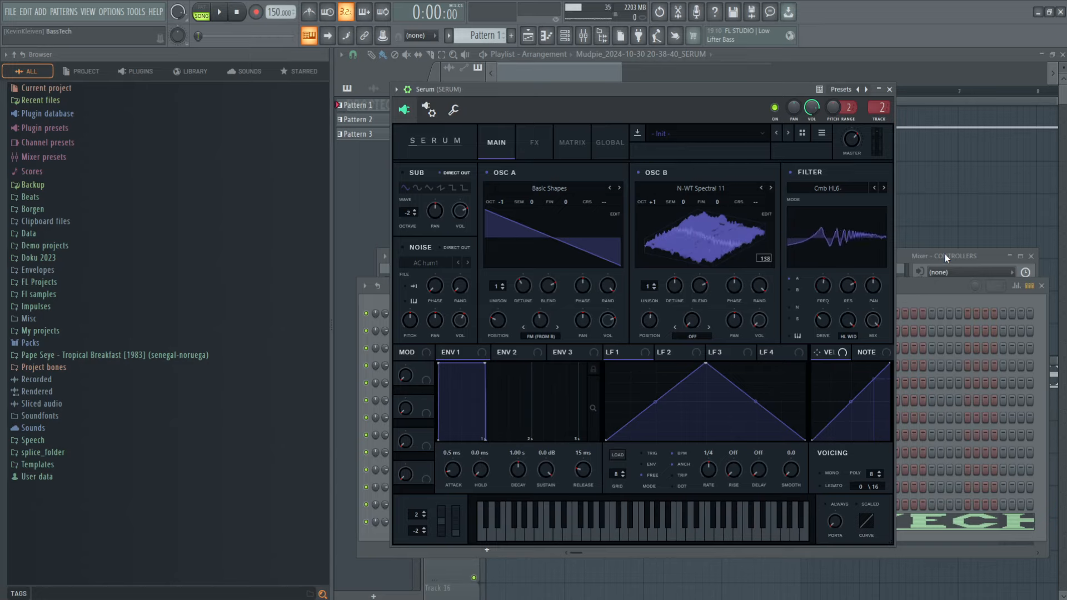
# Step: Open the FM, POS, PHASER and COMBES LFO controllers on the CONTROLLERS mixer track
pyautogui.moveTo(945, 254); pyautogui.dragTo(939, 263)
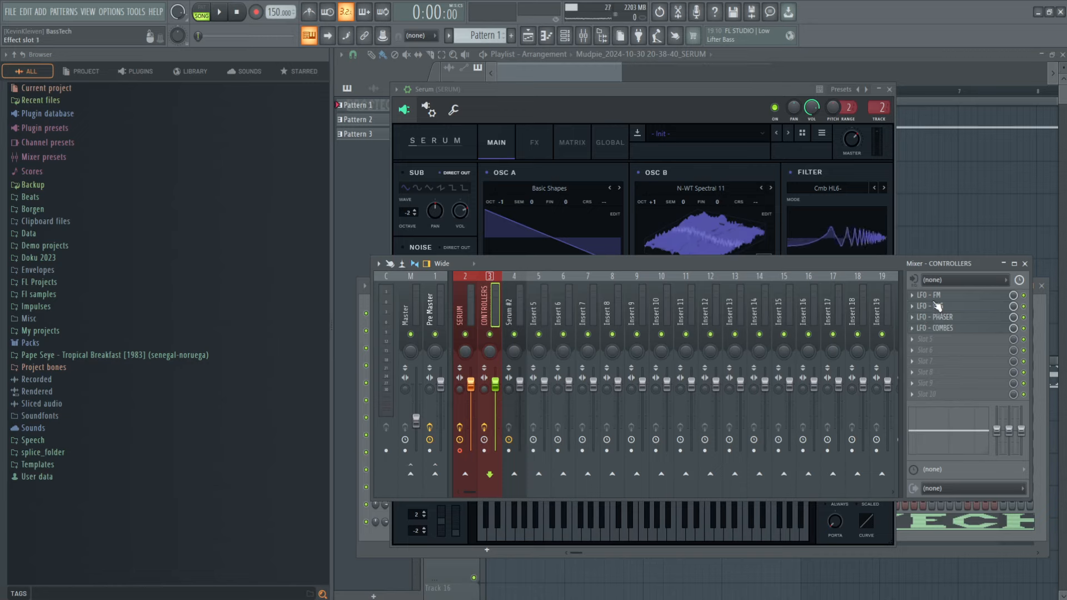
pyautogui.click(931, 295)
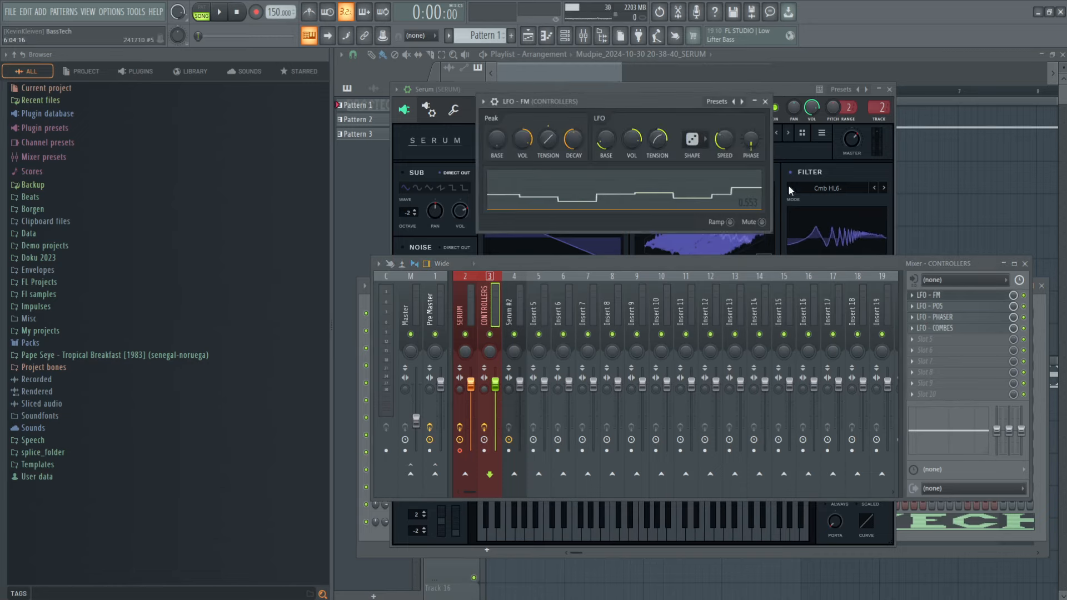
pyautogui.click(932, 306)
pyautogui.click(939, 317)
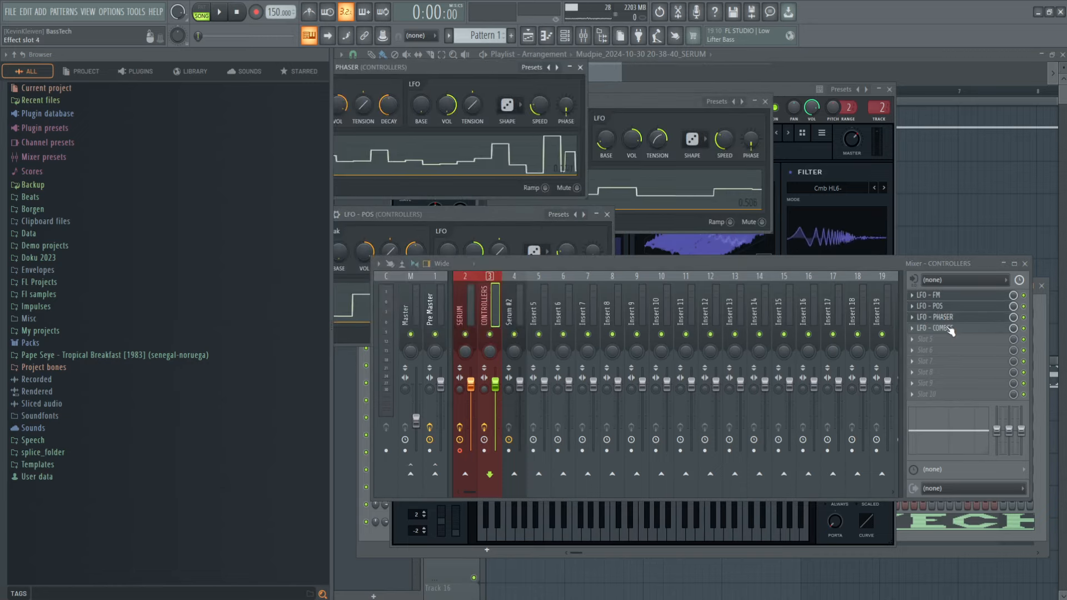
pyautogui.click(948, 329)
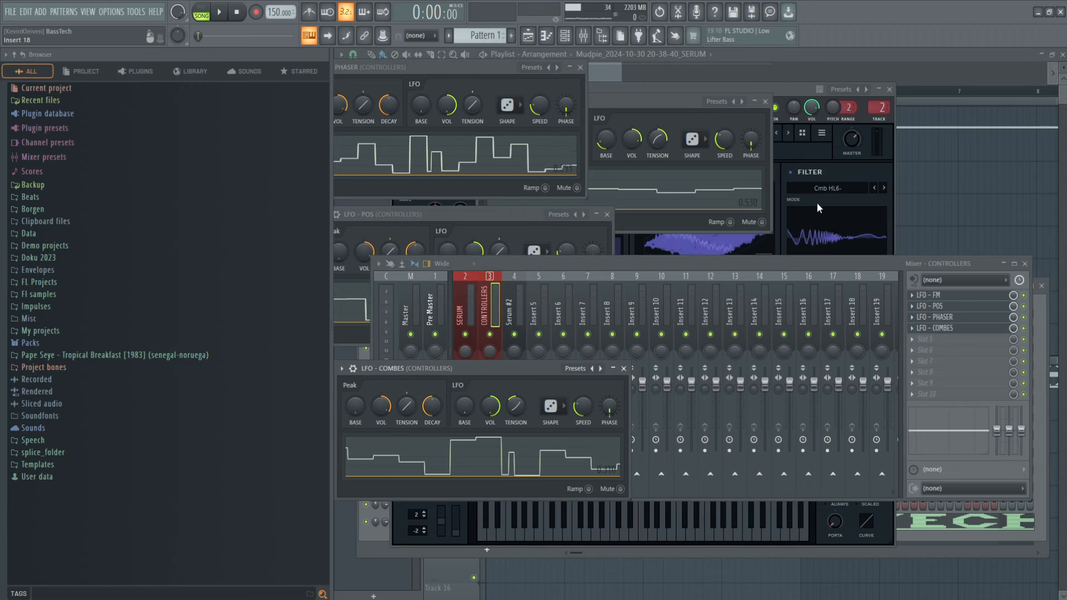
# Step: Review Serum's oscillator, filter and effects settings, and return to its main page
pyautogui.click(807, 91)
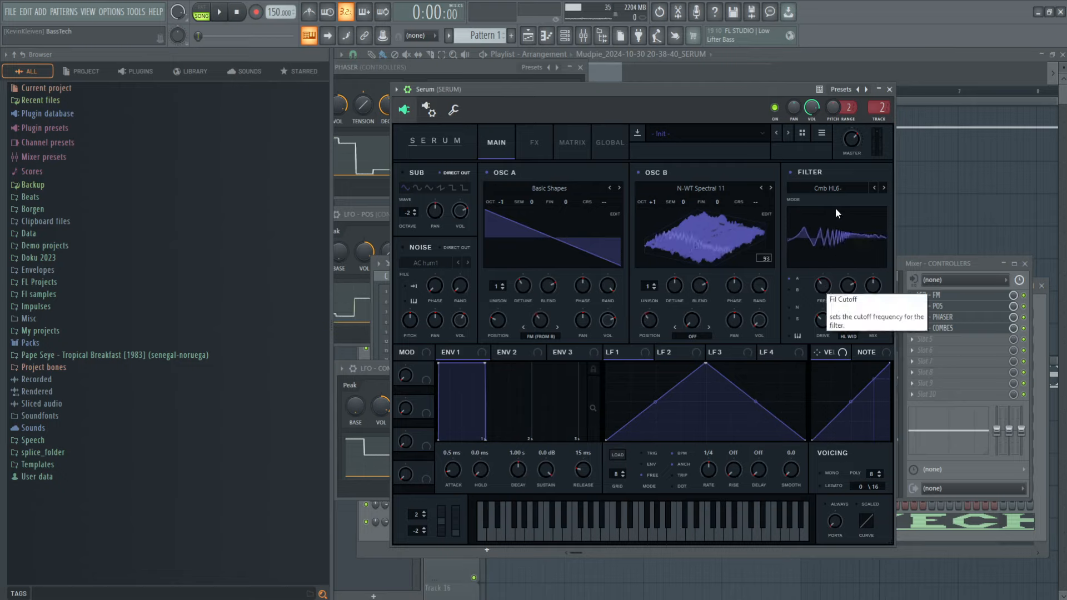
pyautogui.click(548, 146)
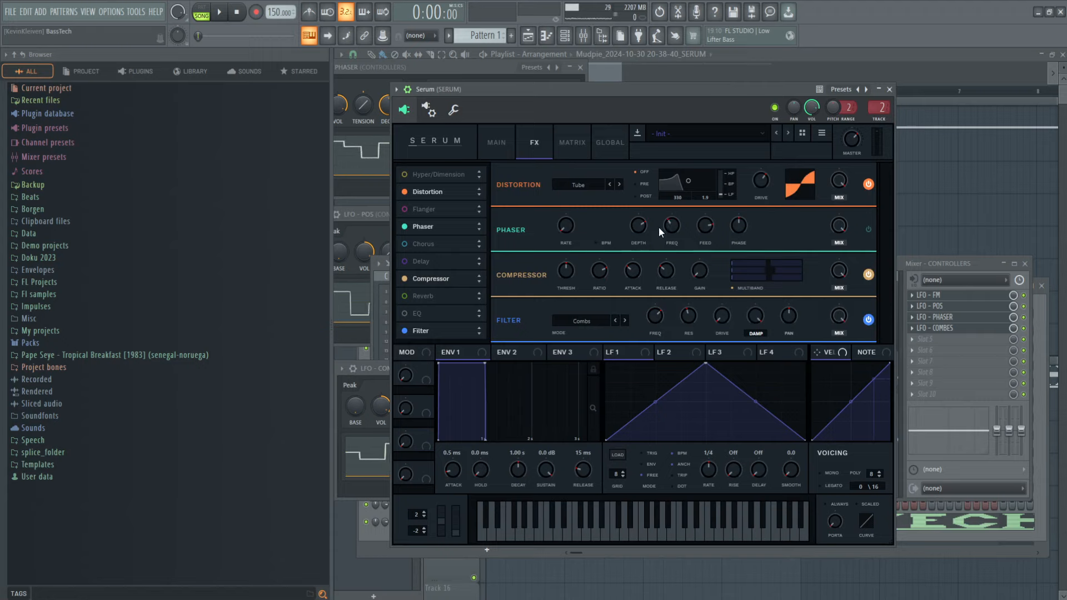
pyautogui.click(508, 150)
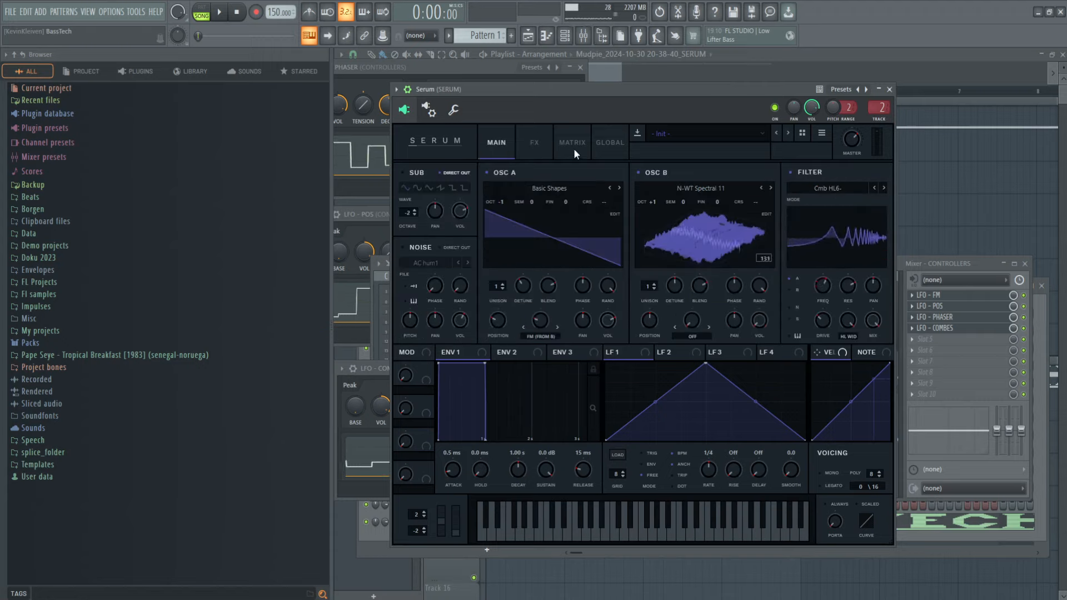
pyautogui.click(535, 145)
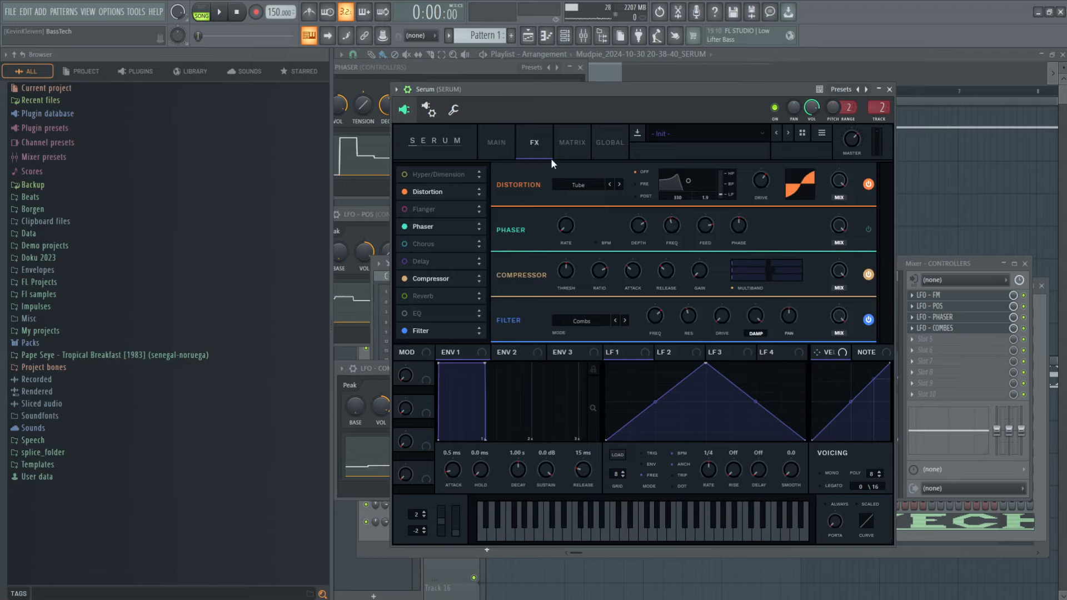
pyautogui.click(505, 140)
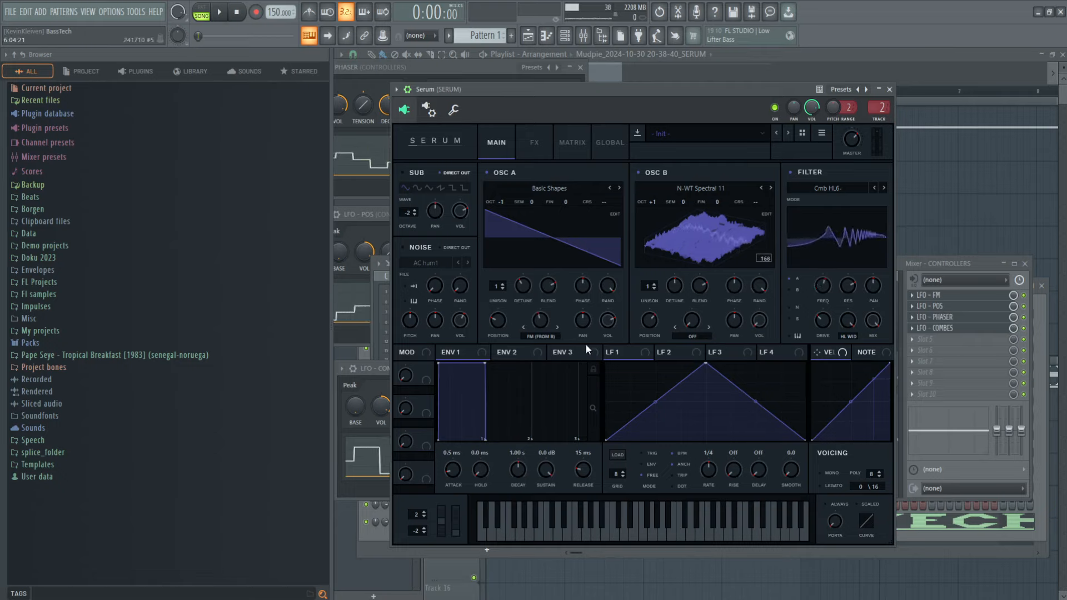
# Step: Add a Fruity Peak Controller to slot 5 of the CONTROLLERS track and set its LFO shape to random (dice)
pyautogui.click(926, 278)
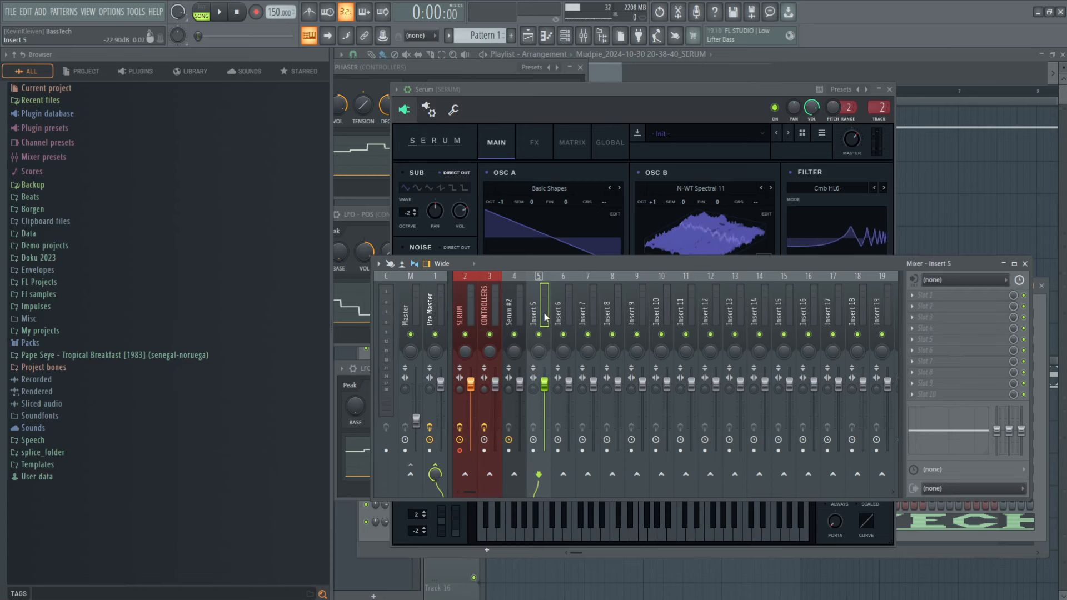
pyautogui.click(911, 337)
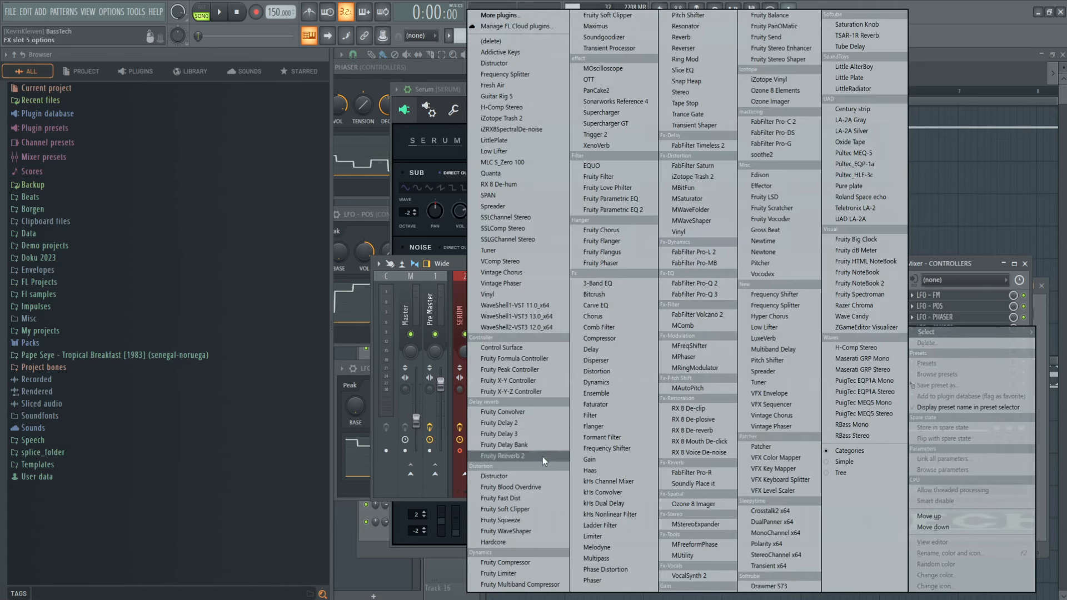
pyautogui.click(555, 370)
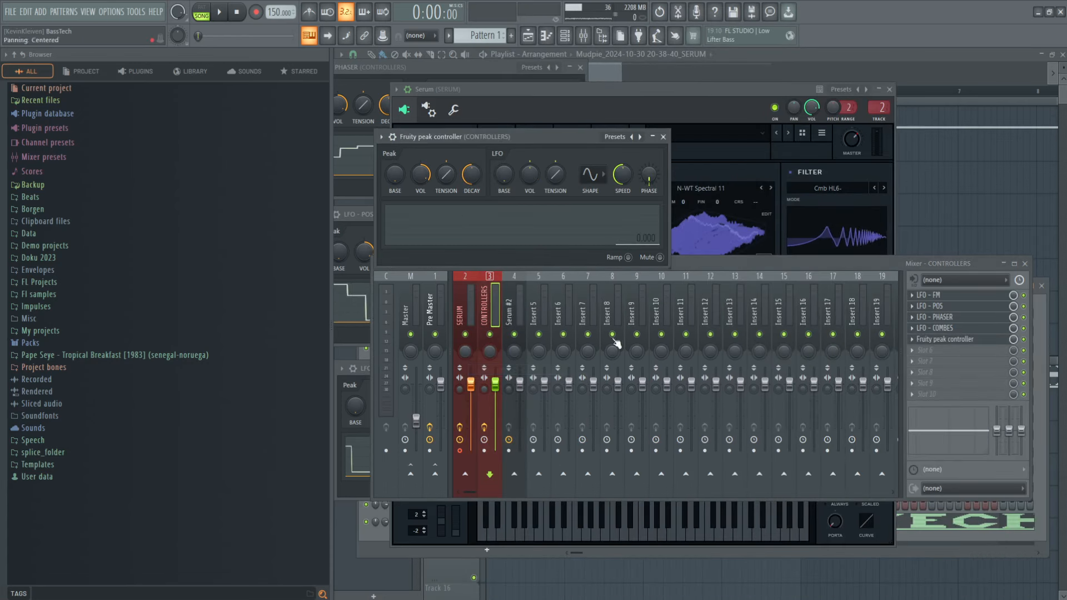
pyautogui.click(590, 174)
pyautogui.click(607, 238)
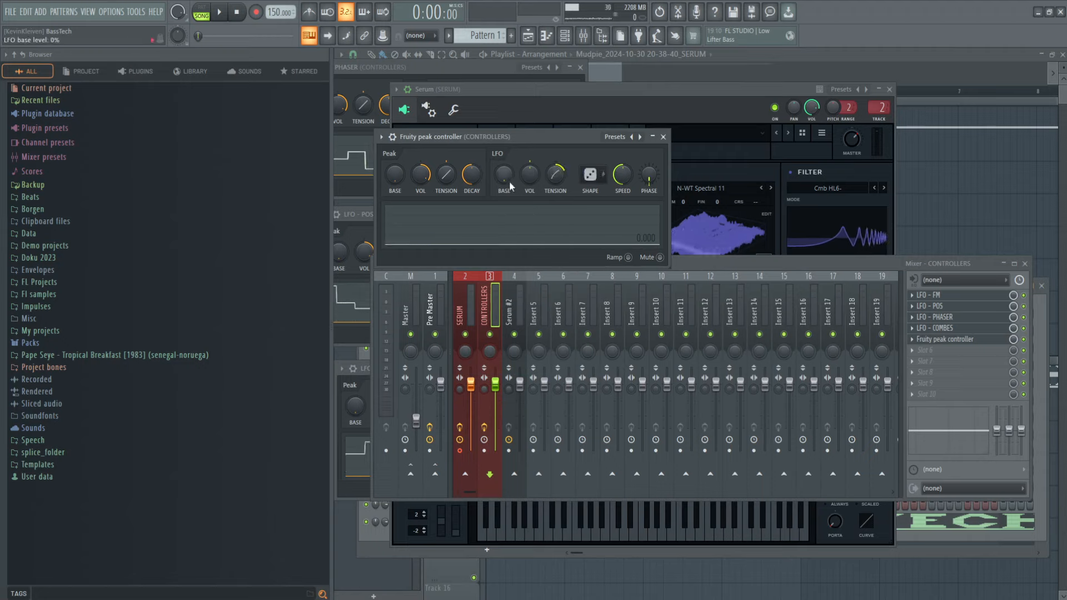
# Step: Link Serum's Noise Level to the LFO output of the new peak controller on the CONTROLLERS track (Peak ctrl - LFO)
pyautogui.moveTo(530, 142); pyautogui.dragTo(812, 177)
pyautogui.click(563, 109)
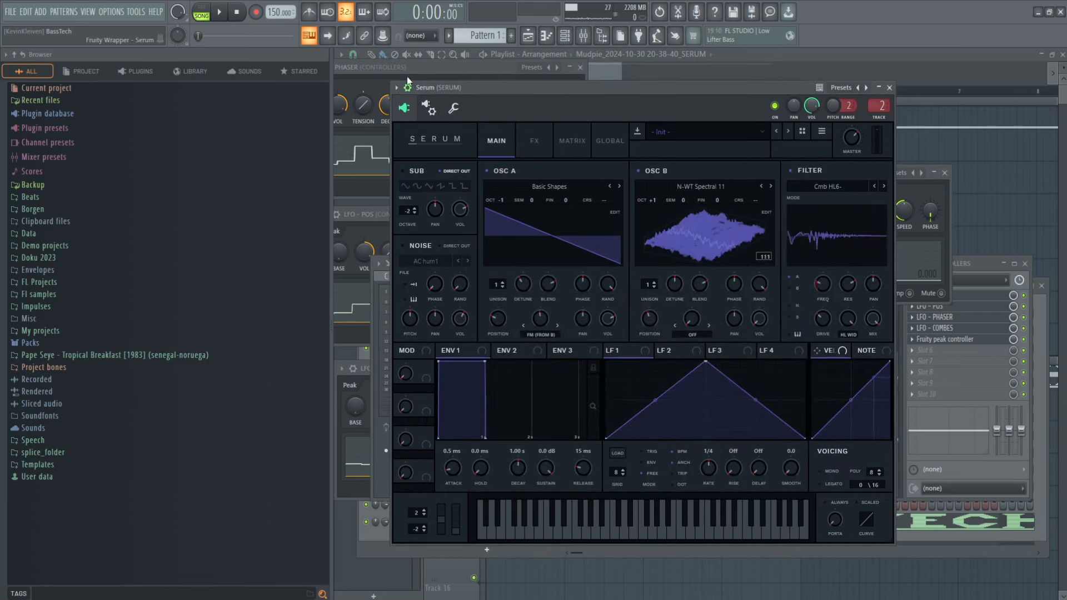
pyautogui.click(383, 35)
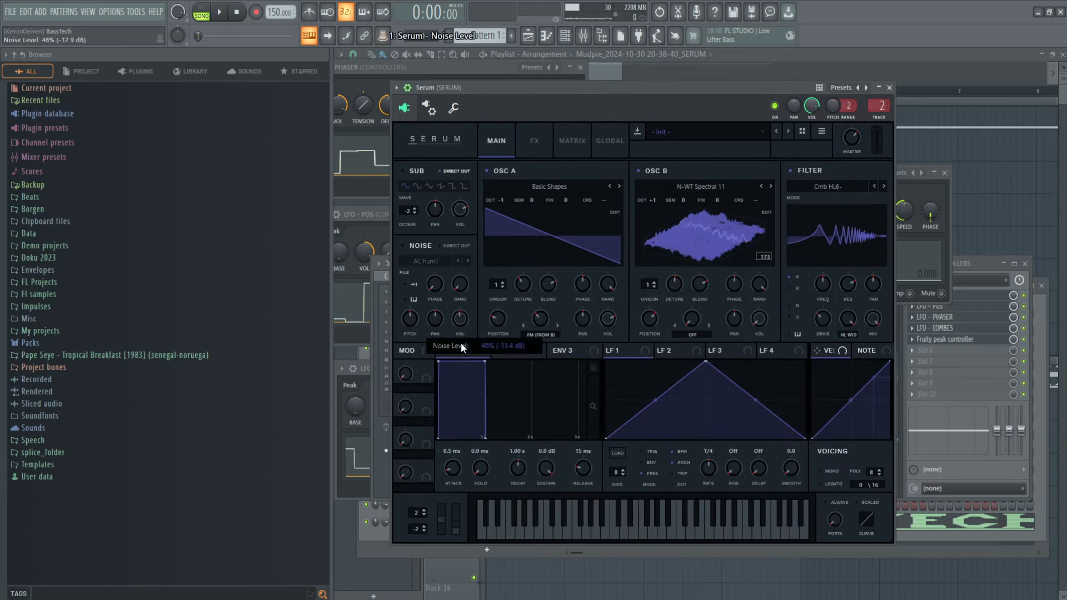
pyautogui.rightClick(383, 35)
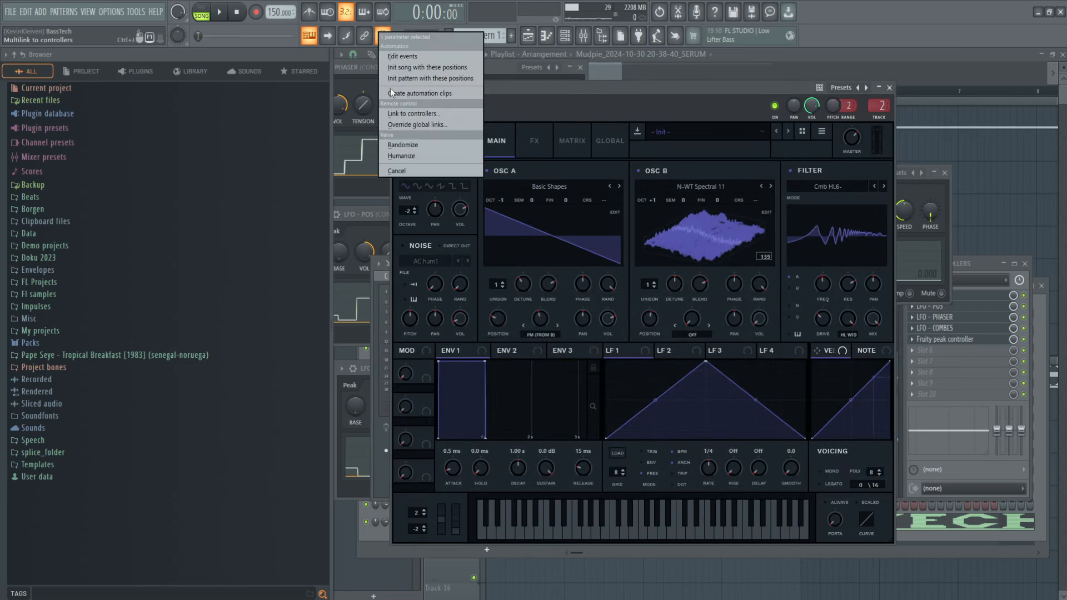
pyautogui.click(416, 114)
pyautogui.click(556, 289)
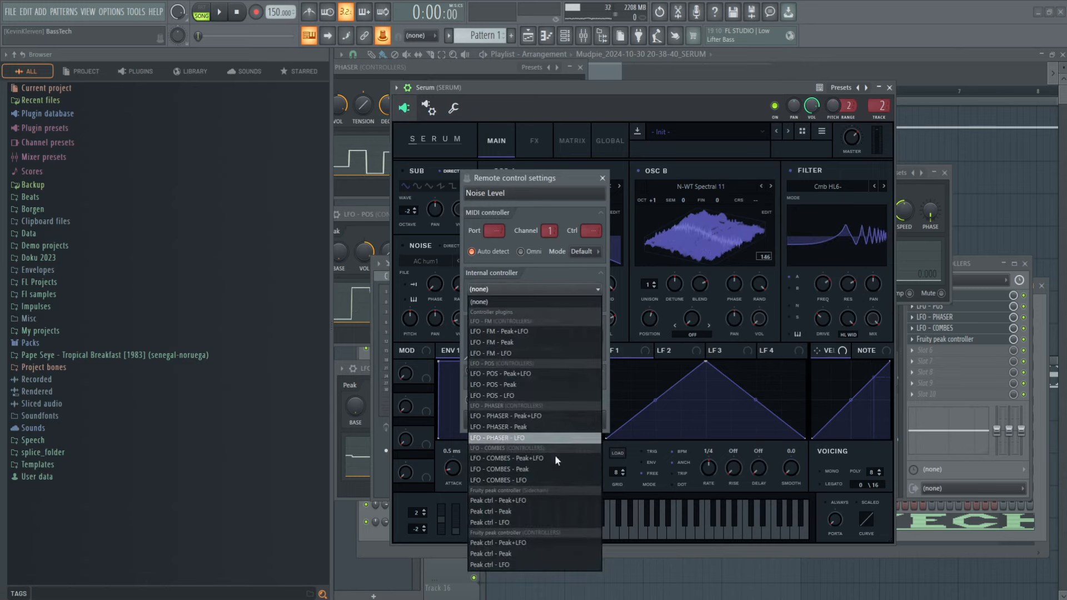
pyautogui.click(560, 565)
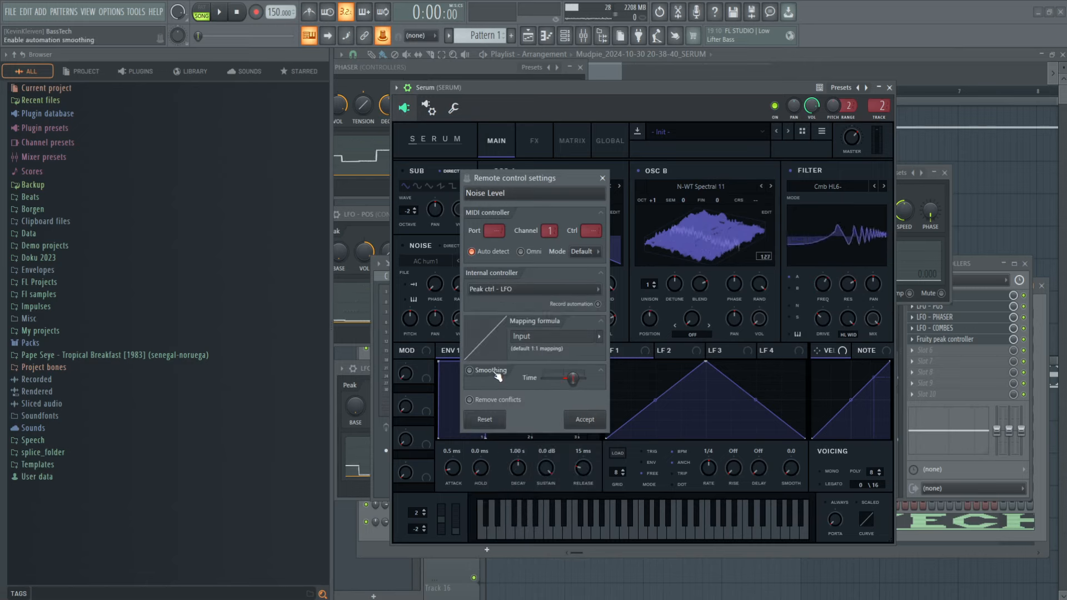
# Step: Enable smoothing with a longer time for the Noise Level link and accept the remote control settings
pyautogui.click(471, 370)
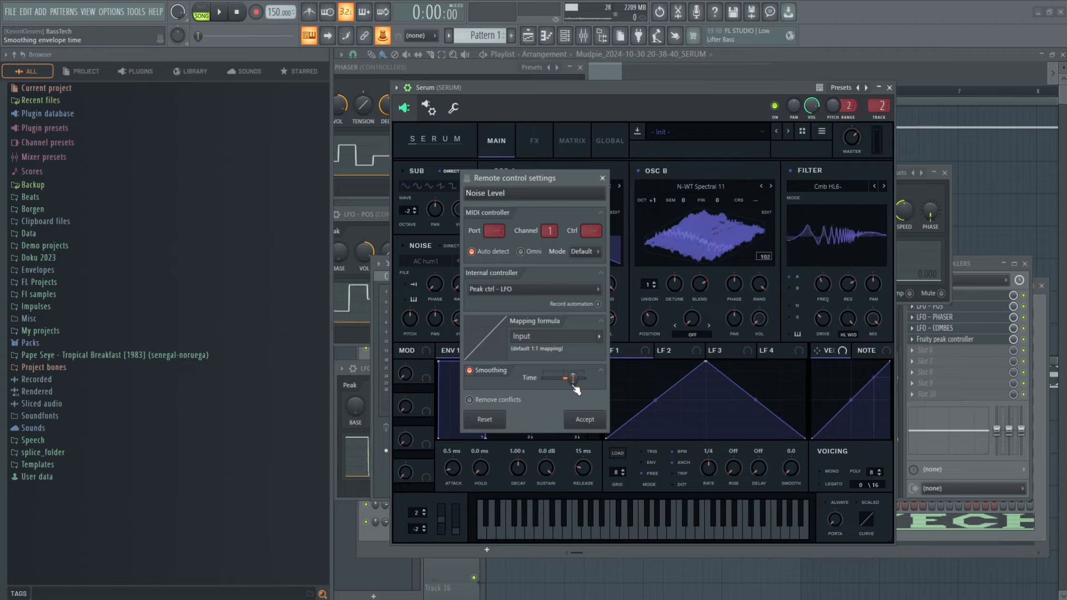
pyautogui.moveTo(574, 387); pyautogui.dragTo(668, 389)
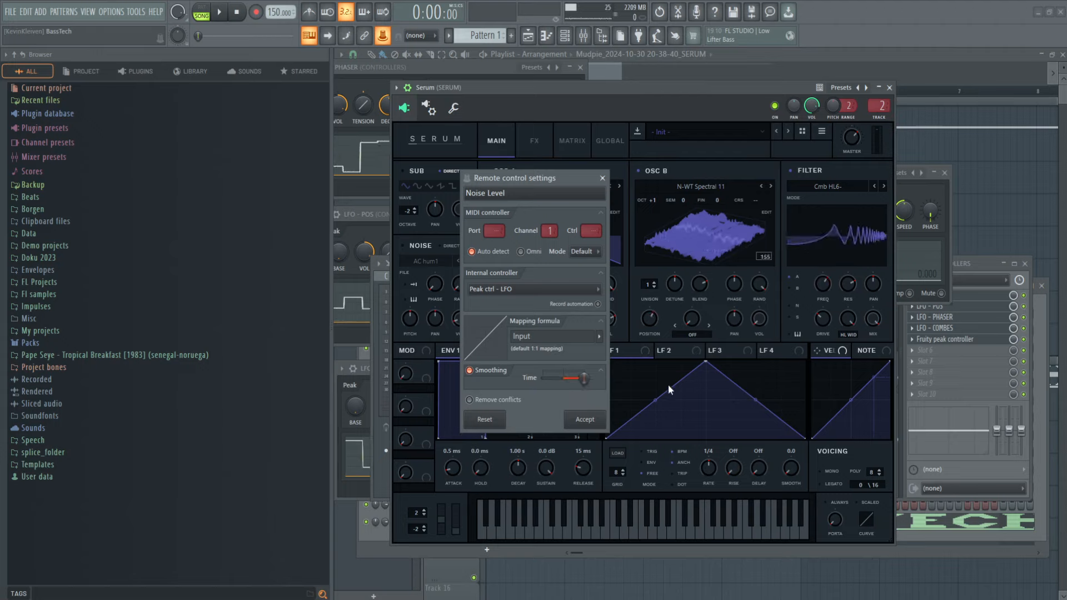
pyautogui.click(584, 419)
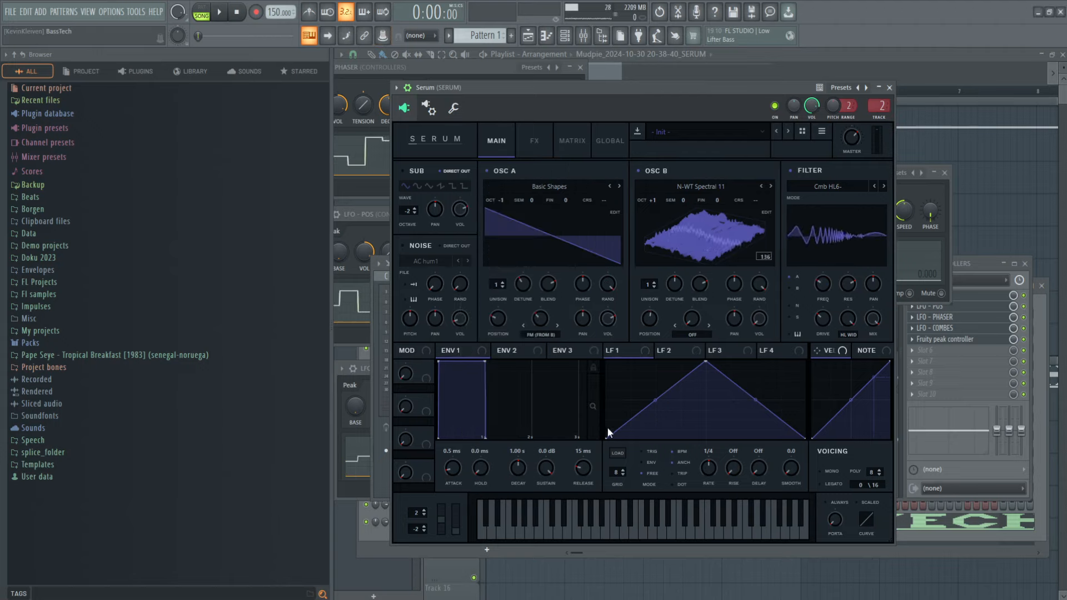
# Step: Rearrange the mixer and new peak controller to uncover Serum's noise section, and test the controller's LFO base, ending at 0%
pyautogui.click(981, 341)
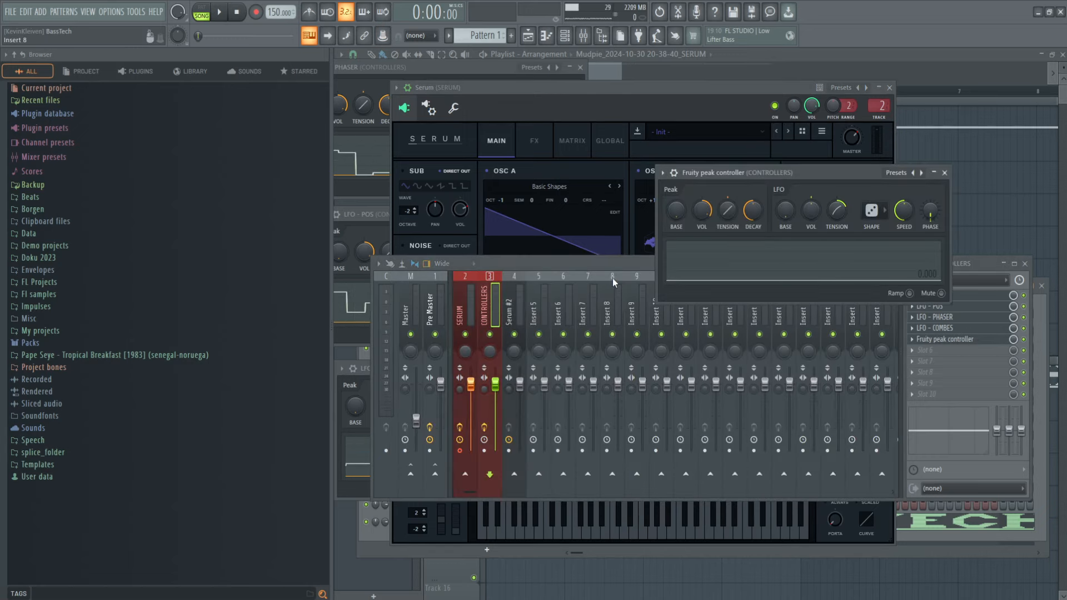
pyautogui.moveTo(613, 278); pyautogui.dragTo(617, 439)
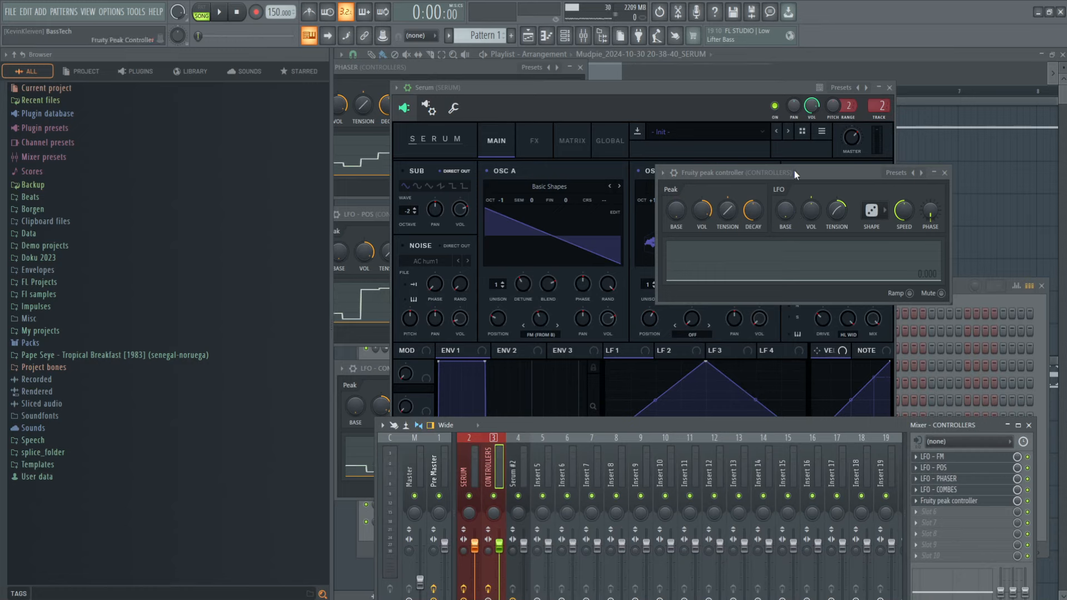
pyautogui.moveTo(795, 174); pyautogui.dragTo(728, 160)
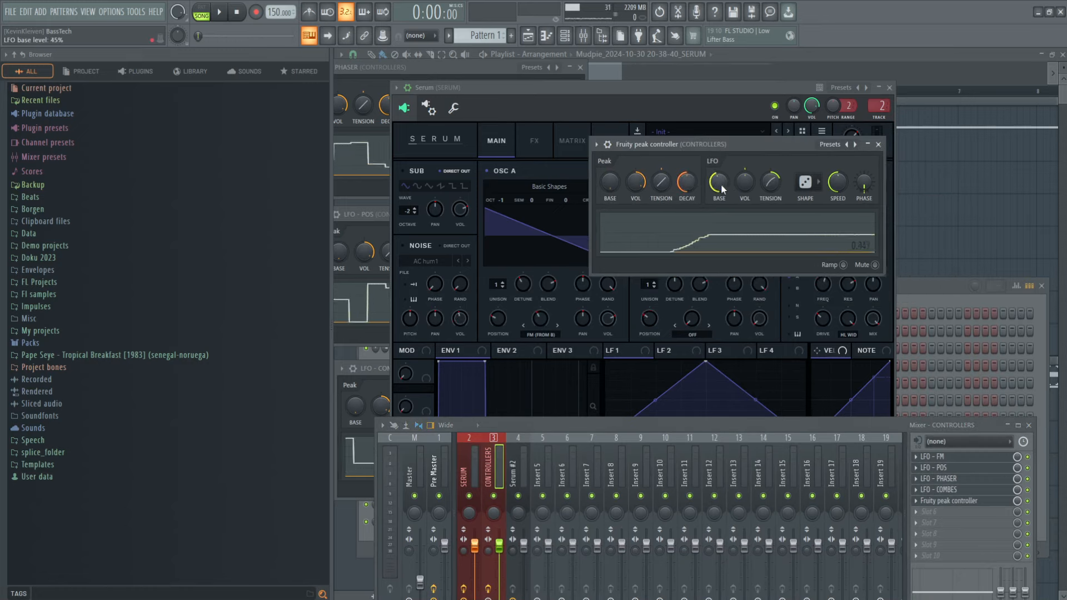
pyautogui.moveTo(719, 184); pyautogui.dragTo(720, 217)
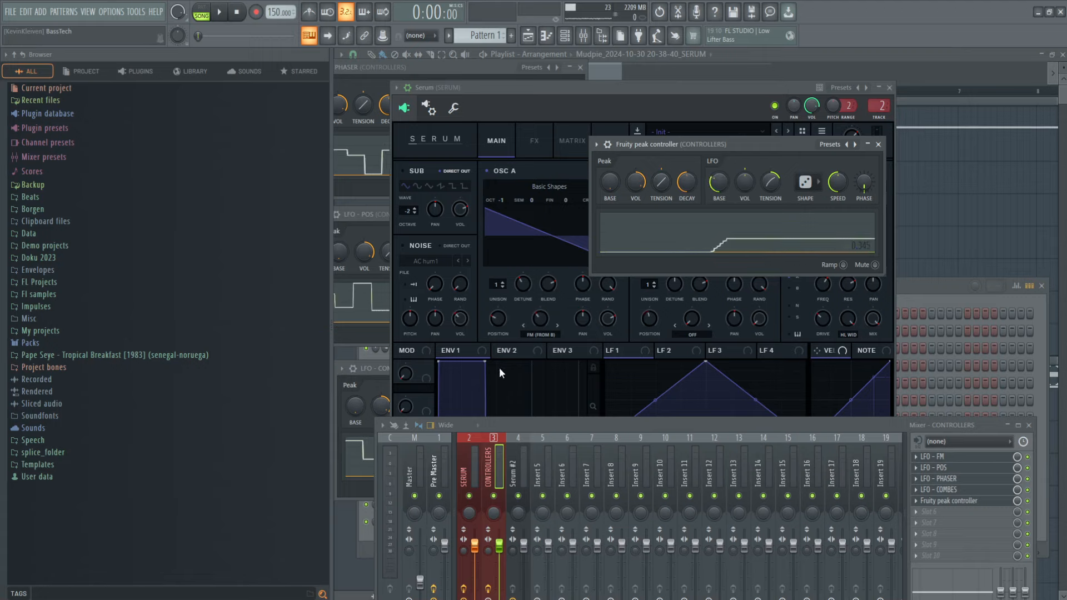
pyautogui.moveTo(717, 189); pyautogui.dragTo(720, 213)
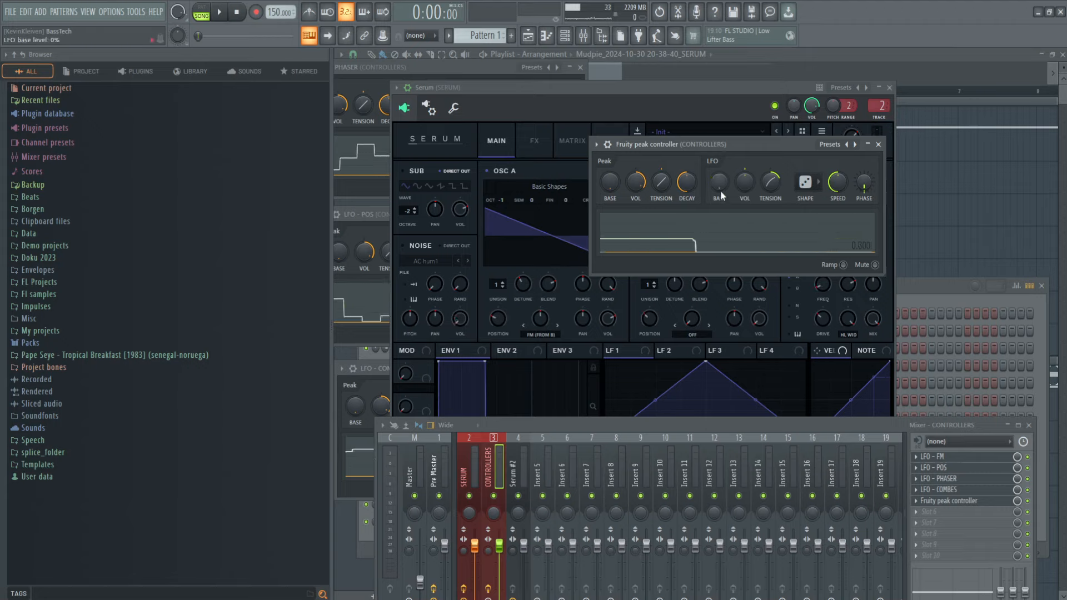
# Step: Raise the new peak controller's LFO volume, reset its LFO tension and set the speed to 0:47, closing its window when done
pyautogui.moveTo(720, 190); pyautogui.dragTo(742, 201)
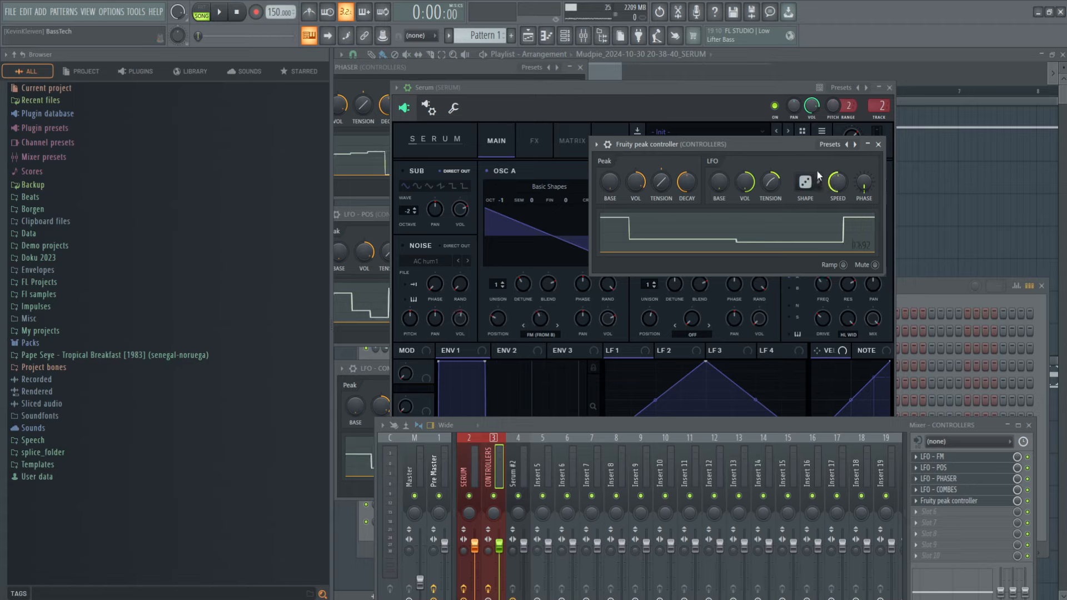
pyautogui.rightClick(778, 180)
pyautogui.click(786, 187)
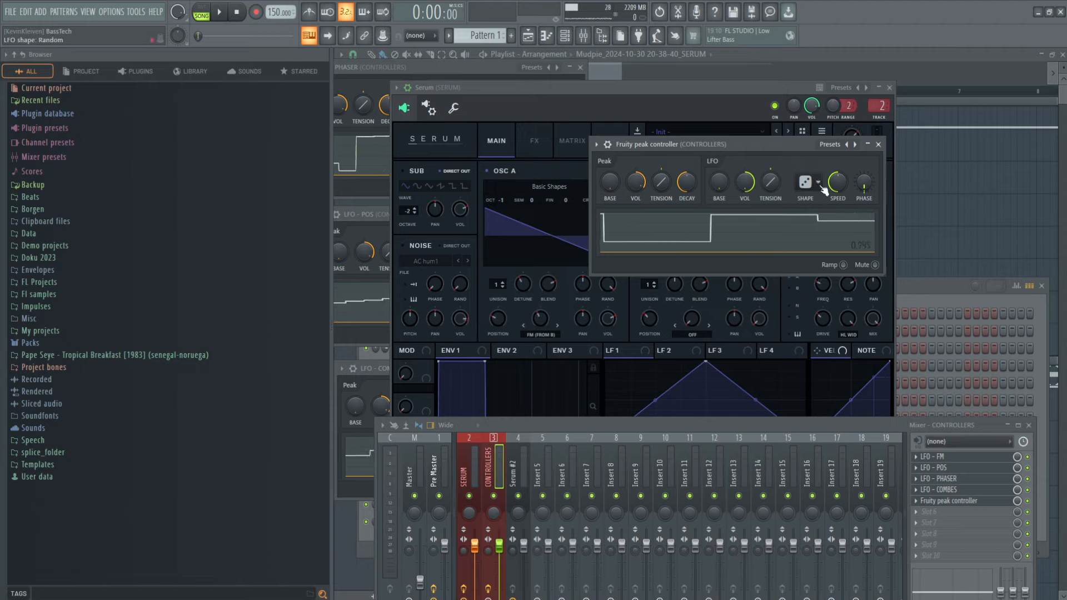
pyautogui.moveTo(837, 188); pyautogui.dragTo(839, 199)
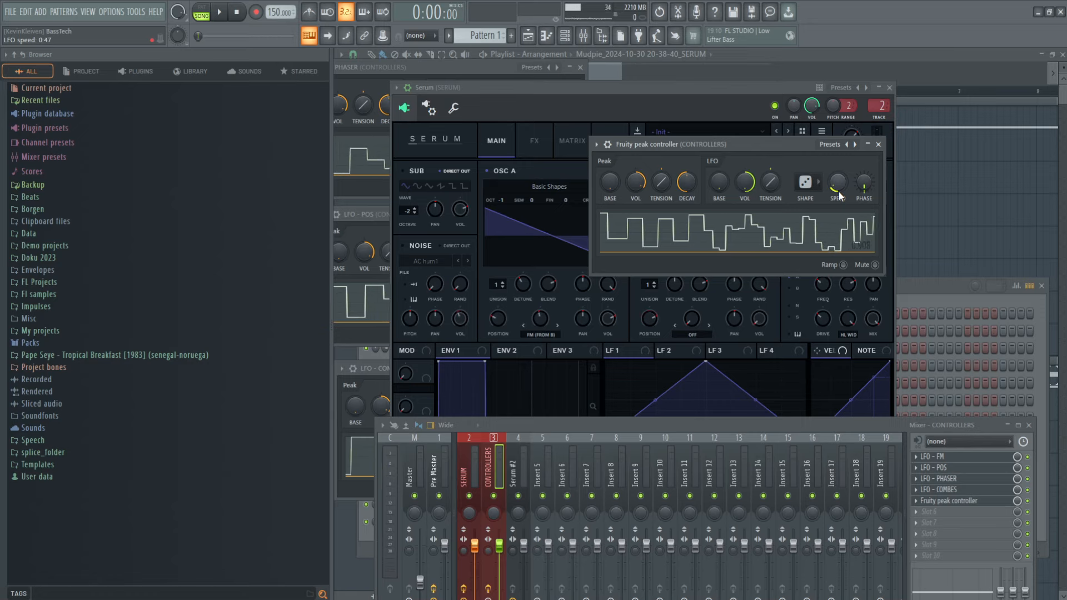
pyautogui.click(878, 144)
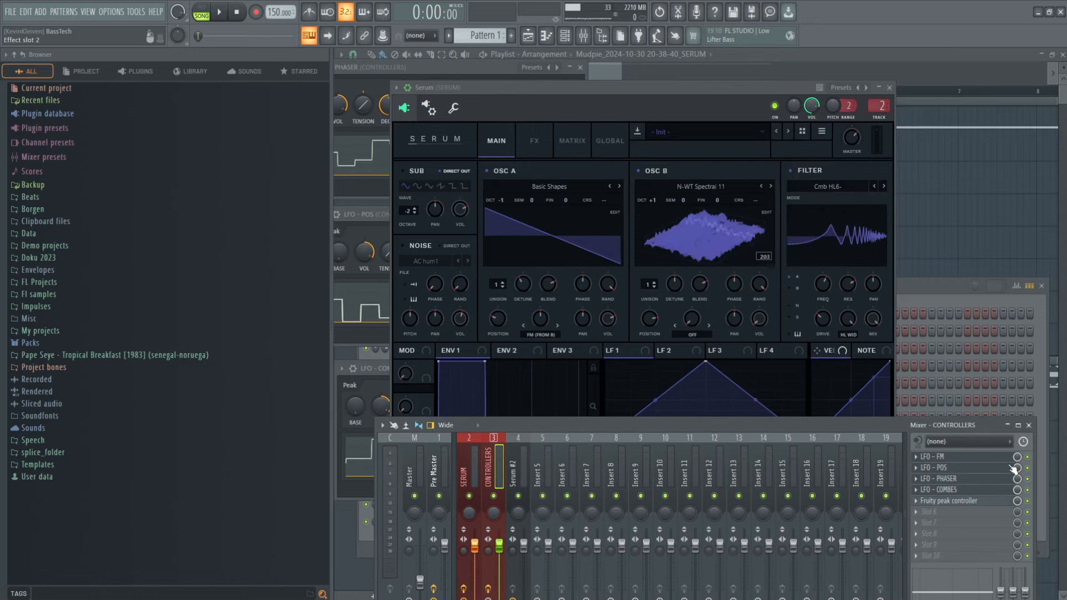
# Step: Close the Serum window, reposition the mixer and select the SERUM track to show its effect chain
pyautogui.moveTo(964, 427); pyautogui.dragTo(974, 323)
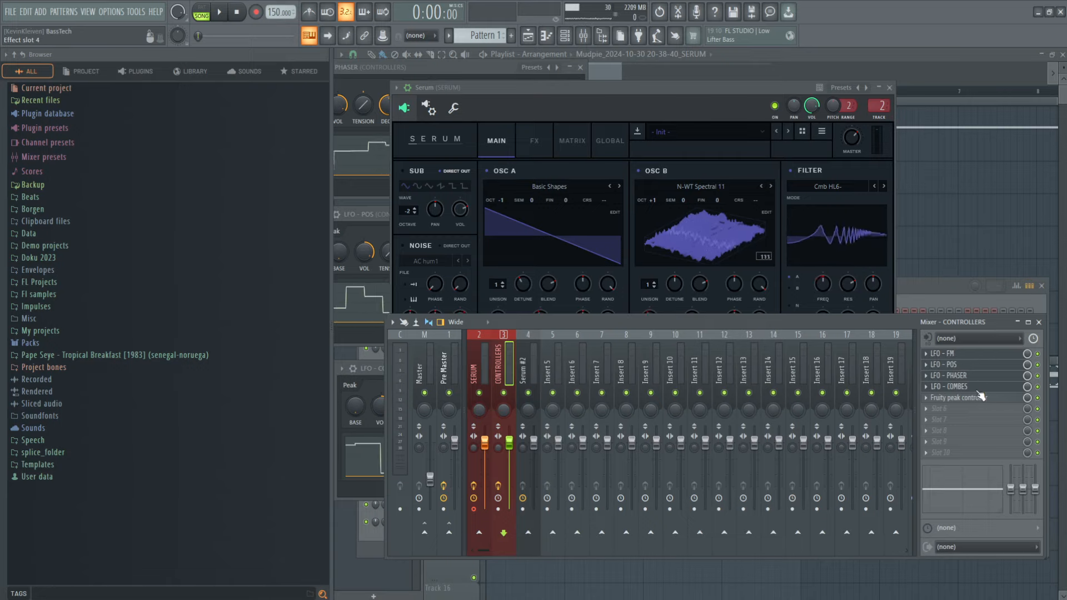
pyautogui.moveTo(760, 320); pyautogui.dragTo(691, 262)
pyautogui.click(889, 87)
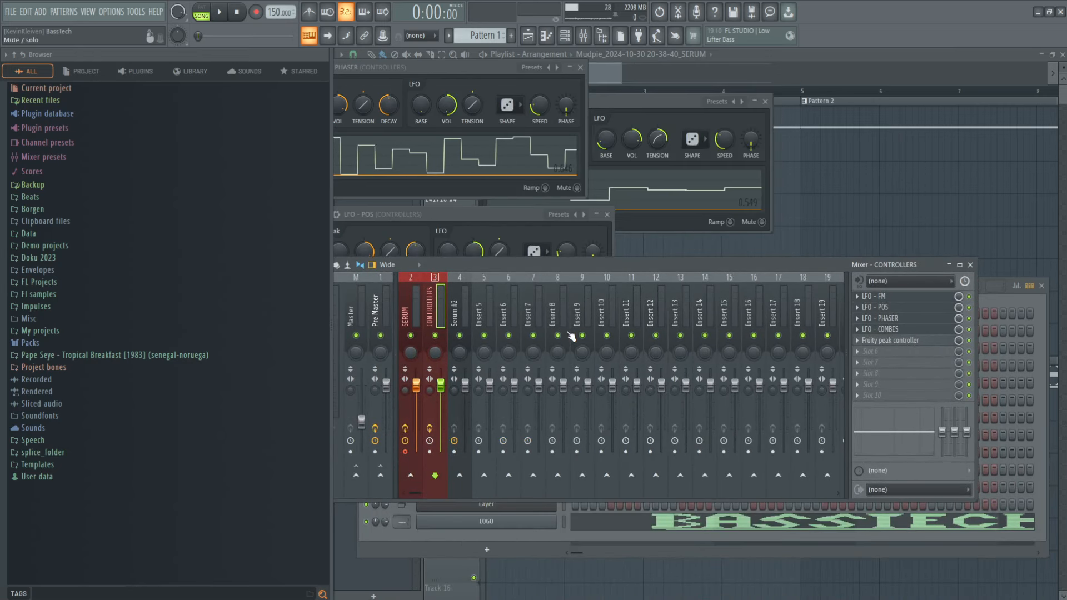
pyautogui.click(412, 301)
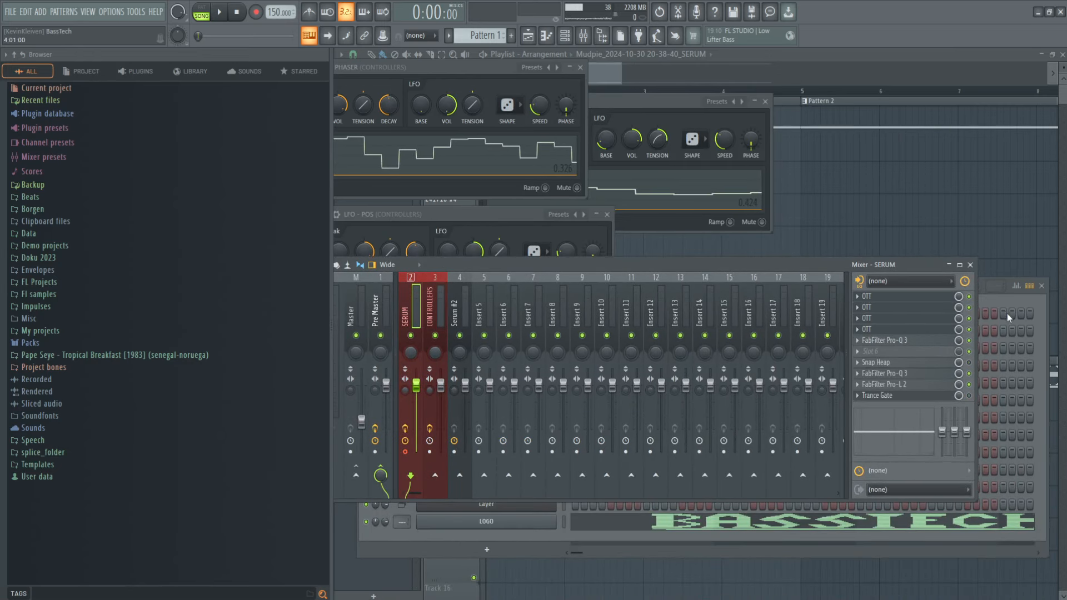
pyautogui.click(995, 293)
pyautogui.click(583, 36)
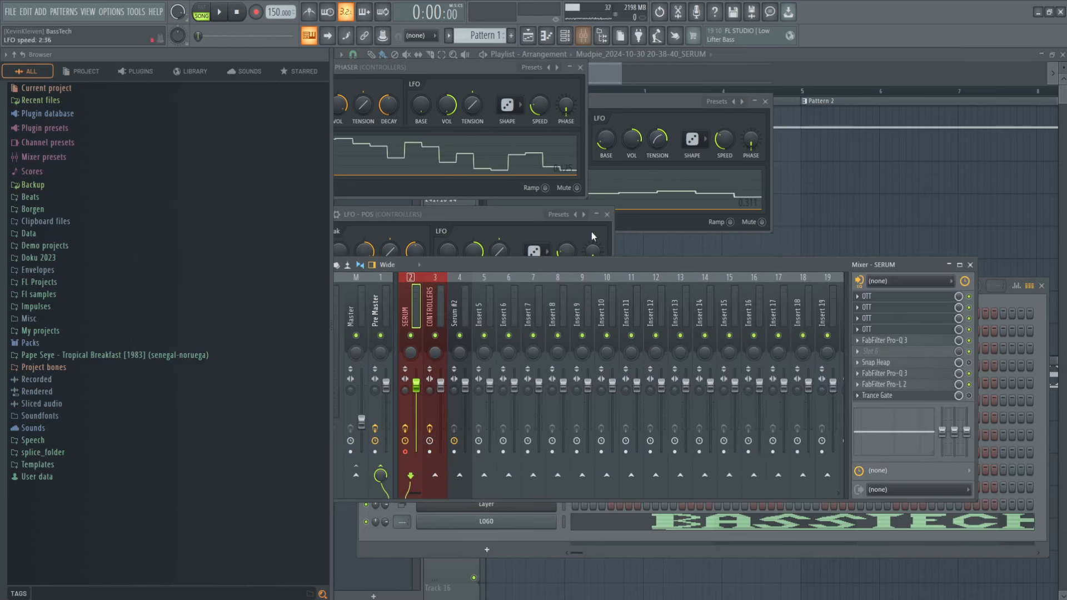
# Step: Play the song and reopen Serum from the channel rack to watch its modulated parameters move
pyautogui.press('space')
pyautogui.click(827, 207)
pyautogui.click(565, 36)
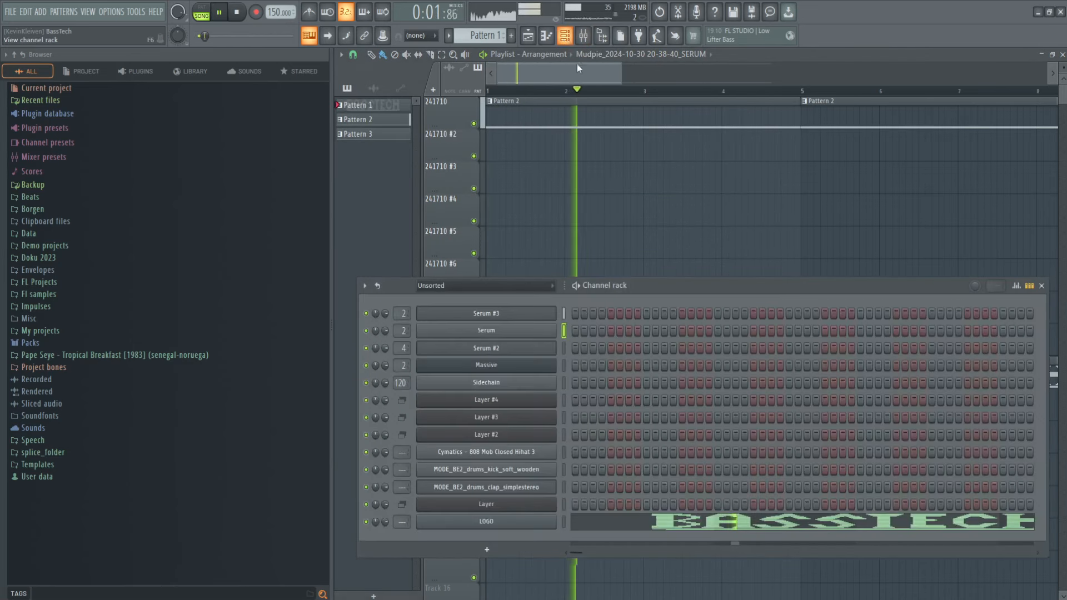
pyautogui.click(532, 328)
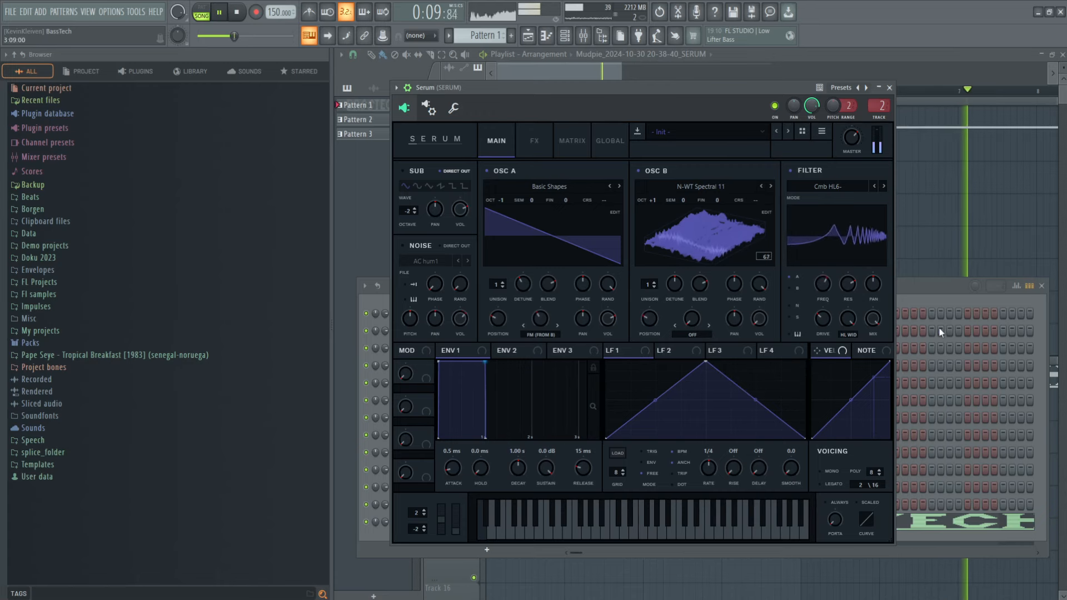
pyautogui.click(932, 289)
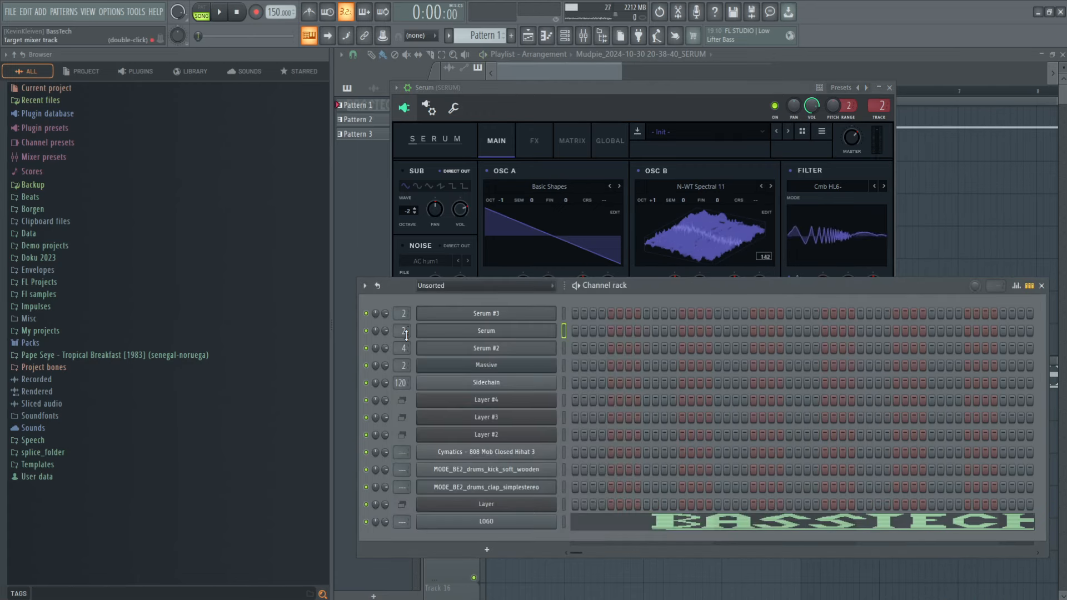
# Step: Open LFO - COMBES on the CONTROLLERS track and set its LFO speed to 6:30 during playback
pyautogui.press('F9')
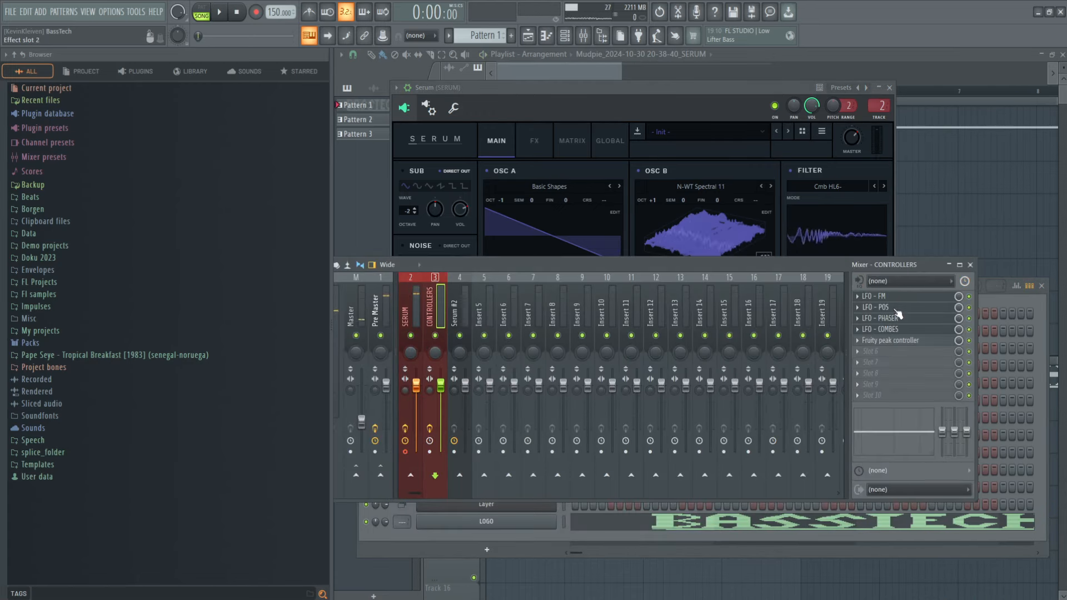
pyautogui.moveTo(769, 264); pyautogui.dragTo(771, 284)
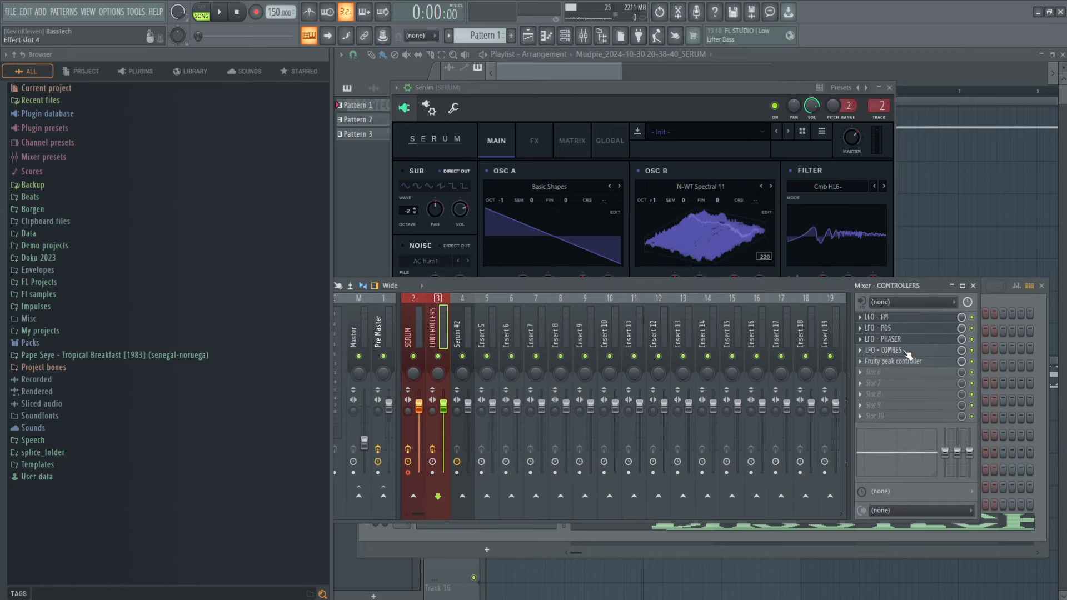
pyautogui.click(903, 351)
pyautogui.press('space')
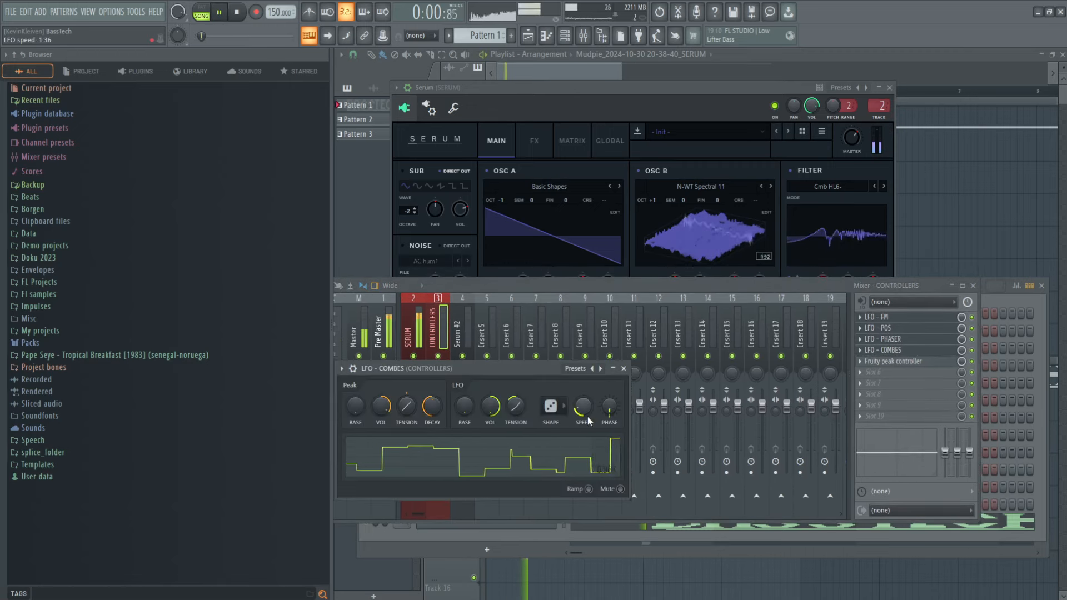
pyautogui.scroll(5, 588, 421)
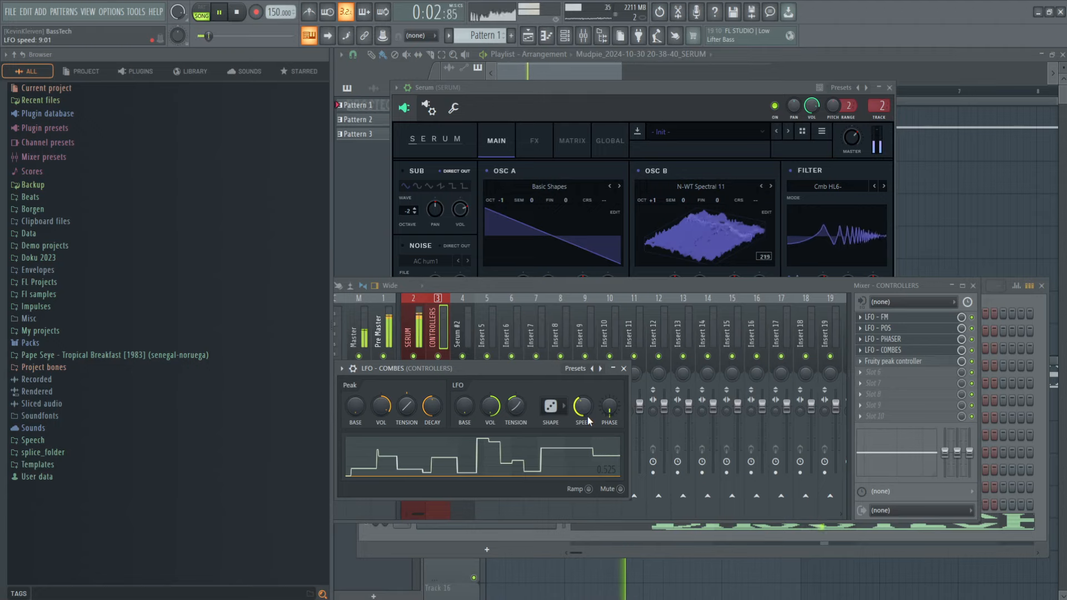
pyautogui.moveTo(585, 413); pyautogui.dragTo(585, 420)
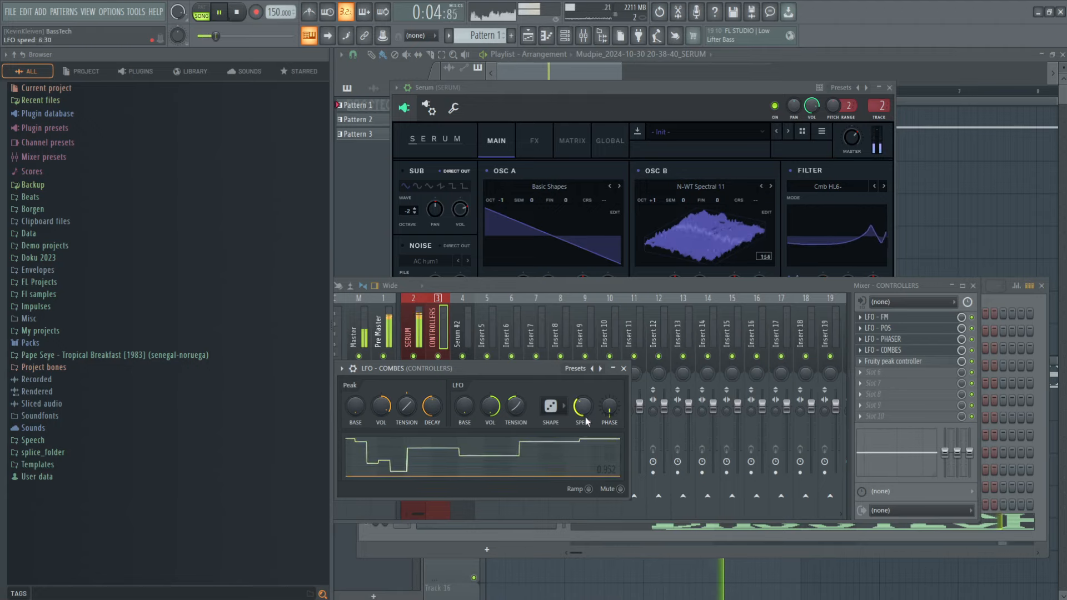
# Step: Reset the LFO tension of LFO - COMBES and try LFO speeds of 27:17 and 20:19, stopping playback at the end
pyautogui.moveTo(516, 408); pyautogui.dragTo(518, 410)
pyautogui.rightClick(519, 410)
pyautogui.click(537, 412)
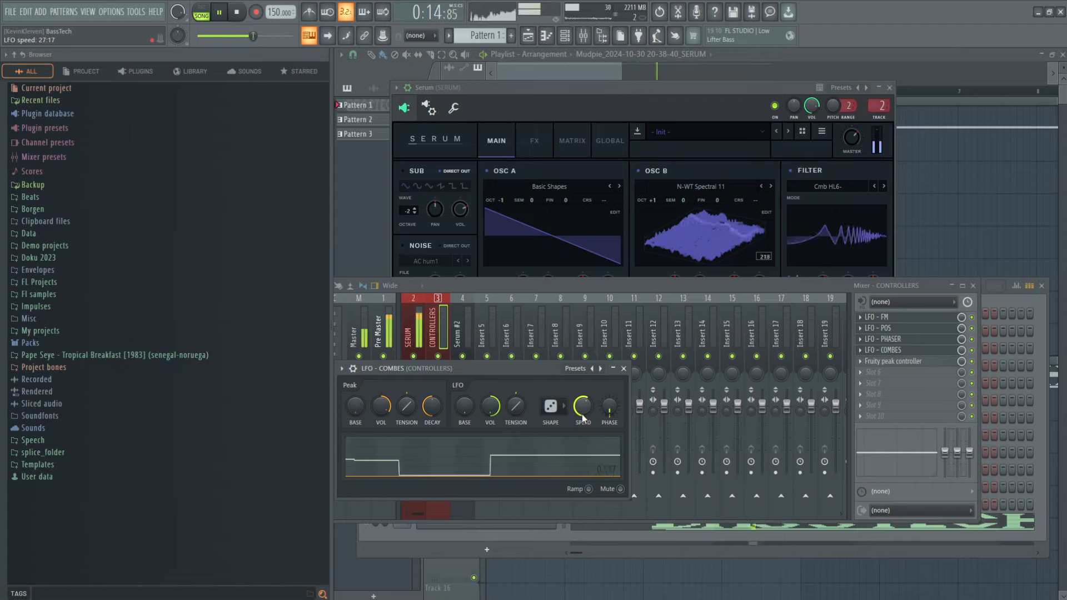
pyautogui.scroll(-3, 584, 418)
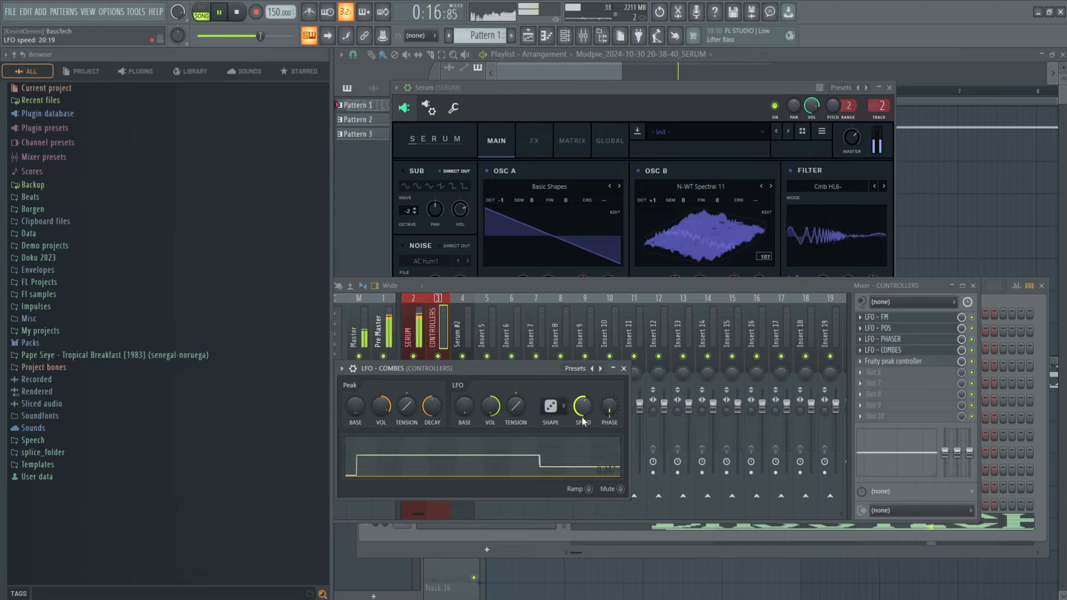
pyautogui.press('space')
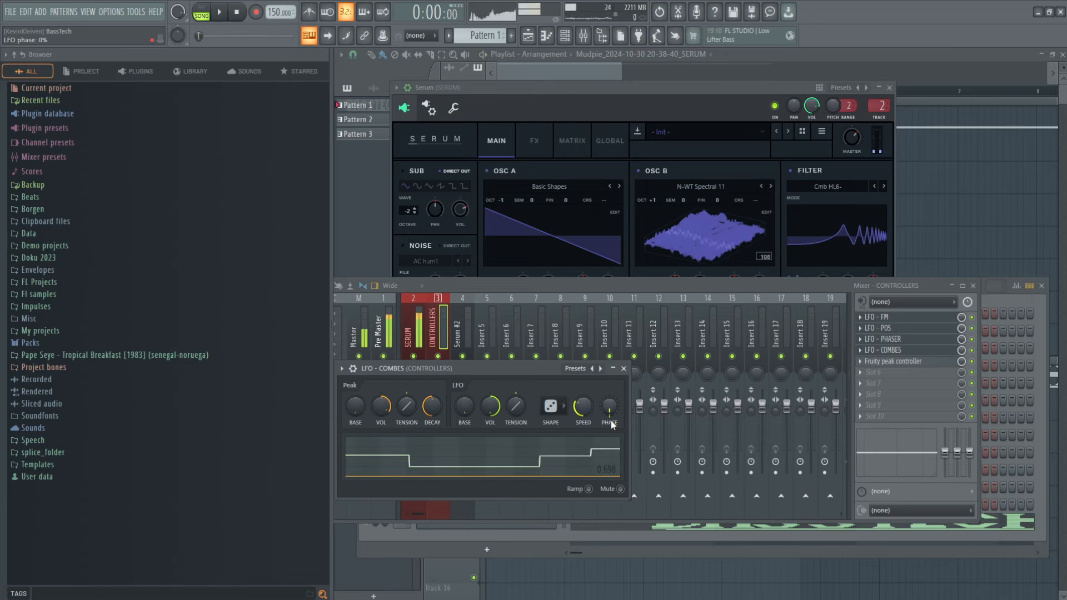
# Step: Reposition the mixer, select the SERUM track and inspect the OTT compressors in its first effect slots
pyautogui.moveTo(837, 286); pyautogui.dragTo(911, 269)
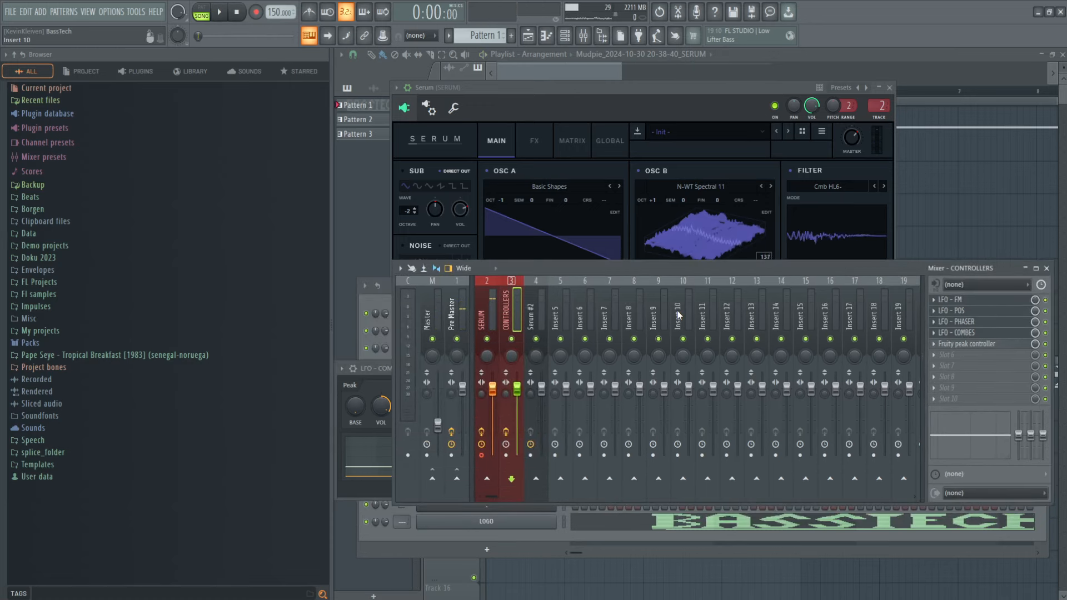
pyautogui.click(489, 316)
pyautogui.moveTo(589, 269); pyautogui.dragTo(532, 261)
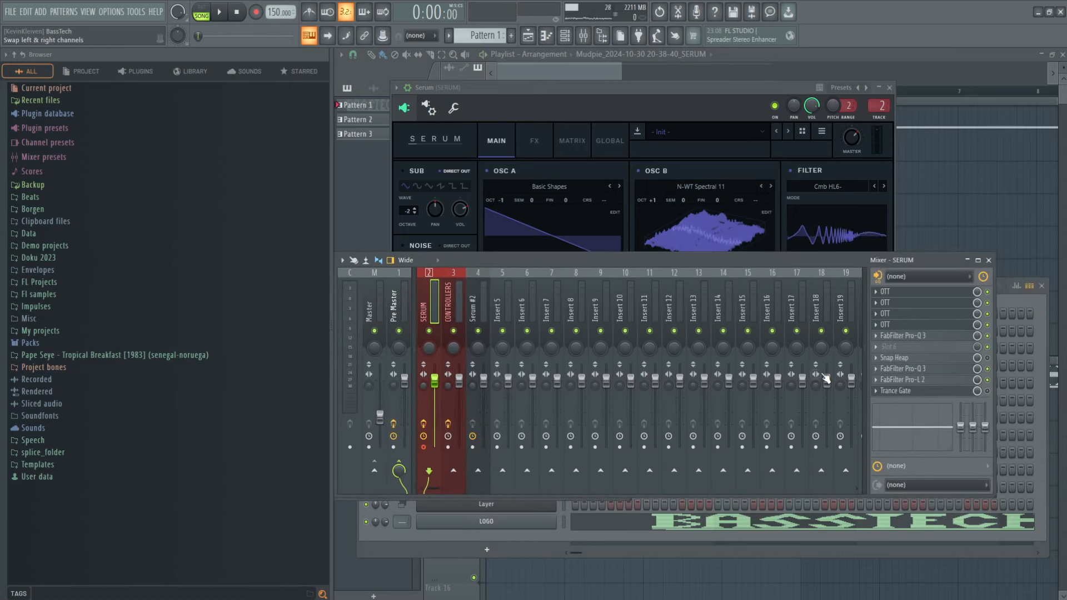
pyautogui.click(937, 296)
pyautogui.click(937, 296)
pyautogui.click(939, 303)
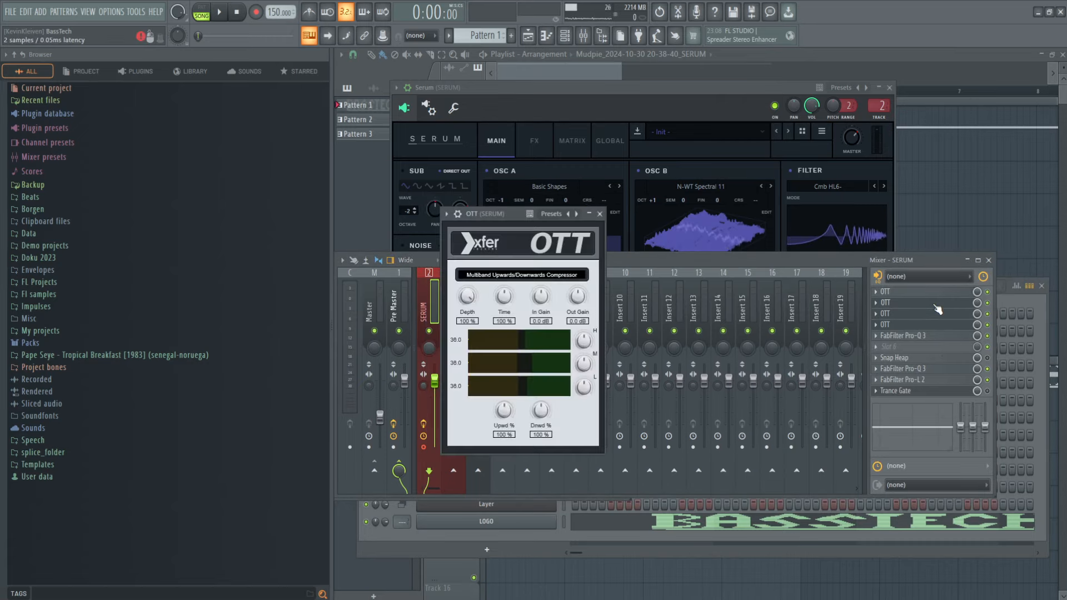
pyautogui.click(939, 302)
# Step: Inspect the low cut and bell dip in the FabFilter Pro-Q 3 in slot 5 of the SERUM track, and close it
pyautogui.click(937, 337)
pyautogui.click(482, 319)
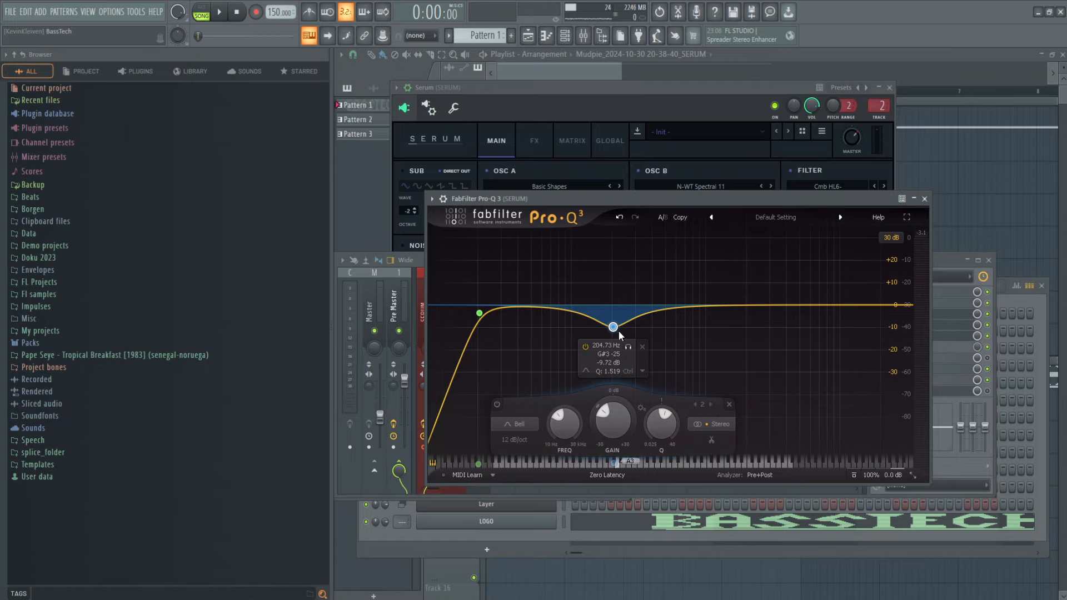
pyautogui.click(925, 200)
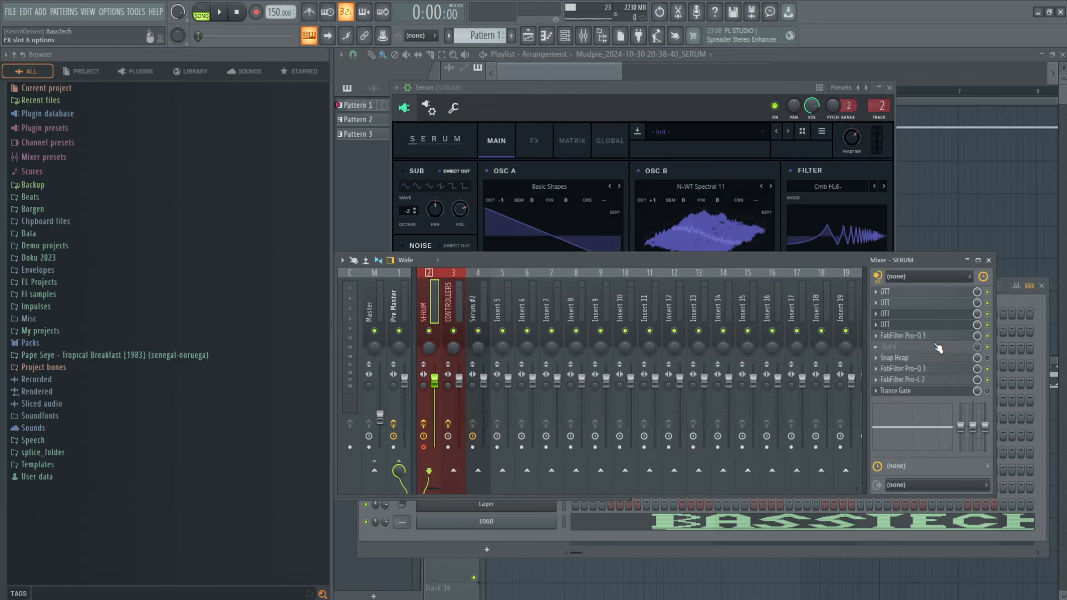
# Step: Open the Pro-Q 3 in slot 8 and briefly solo its narrow 2726.8 Hz band during playback to hear the resonance
pyautogui.click(939, 369)
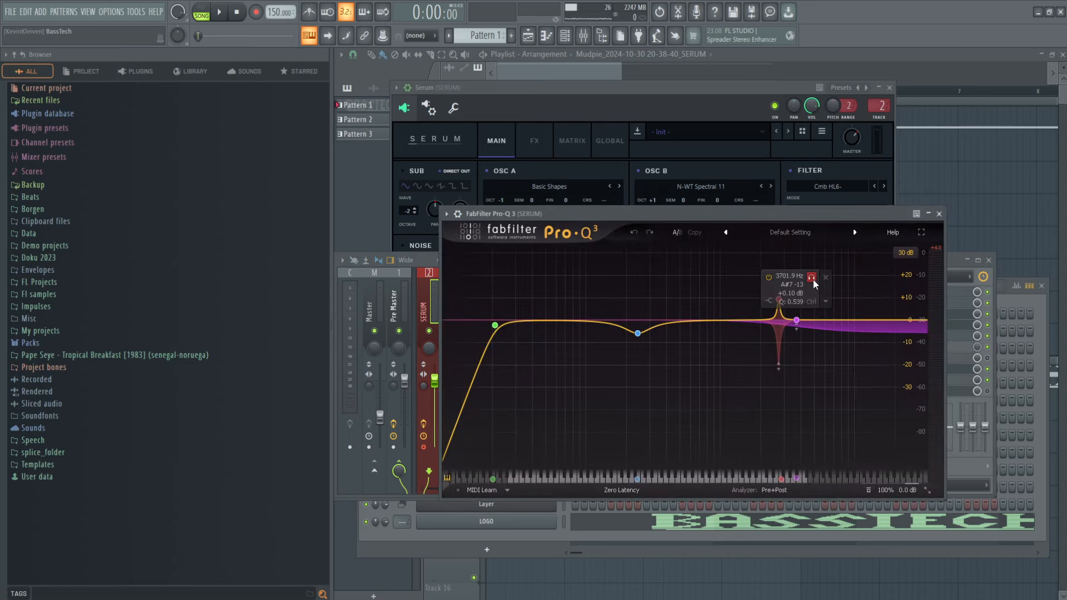
pyautogui.moveTo(765, 213)
pyautogui.mouseDown()
pyautogui.moveTo(763, 226)
pyautogui.moveTo(785, 256)
pyautogui.moveTo(768, 234)
pyautogui.mouseUp()
pyautogui.press('space')
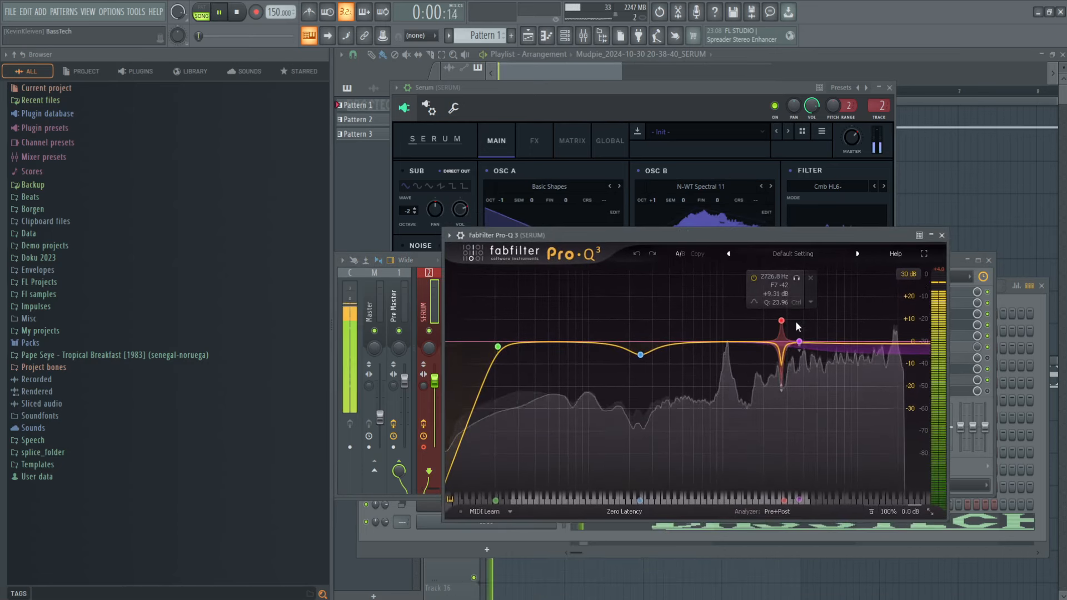
pyautogui.click(796, 278)
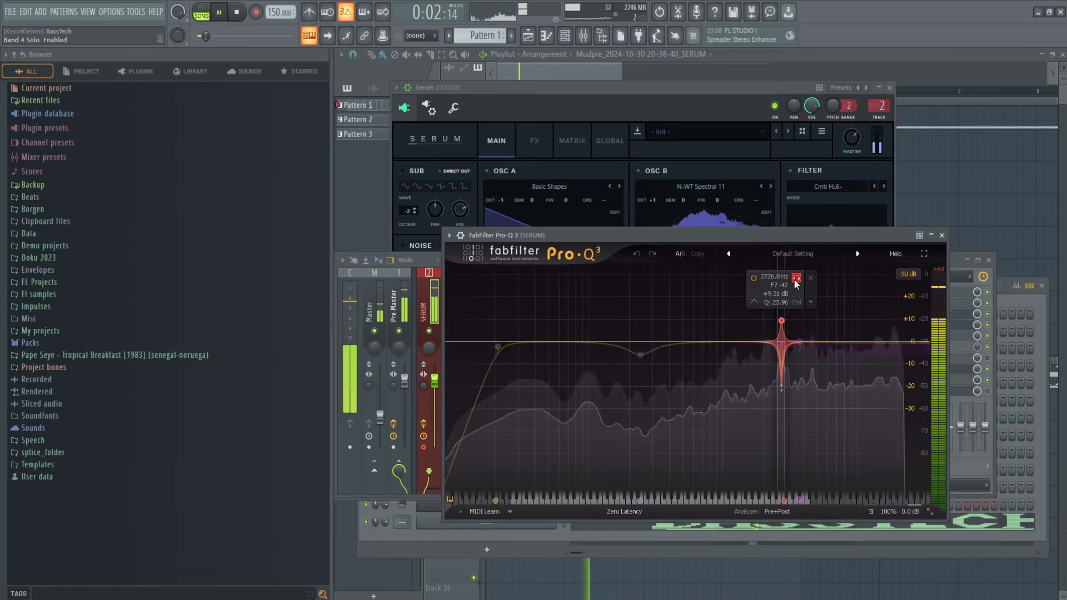
pyautogui.click(794, 278)
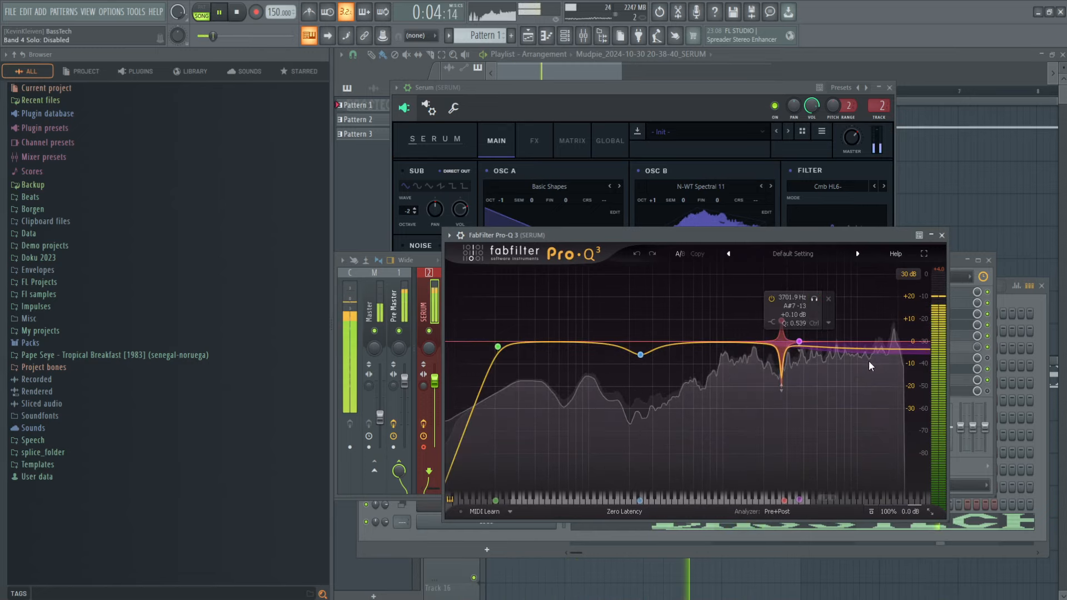
pyautogui.press('space')
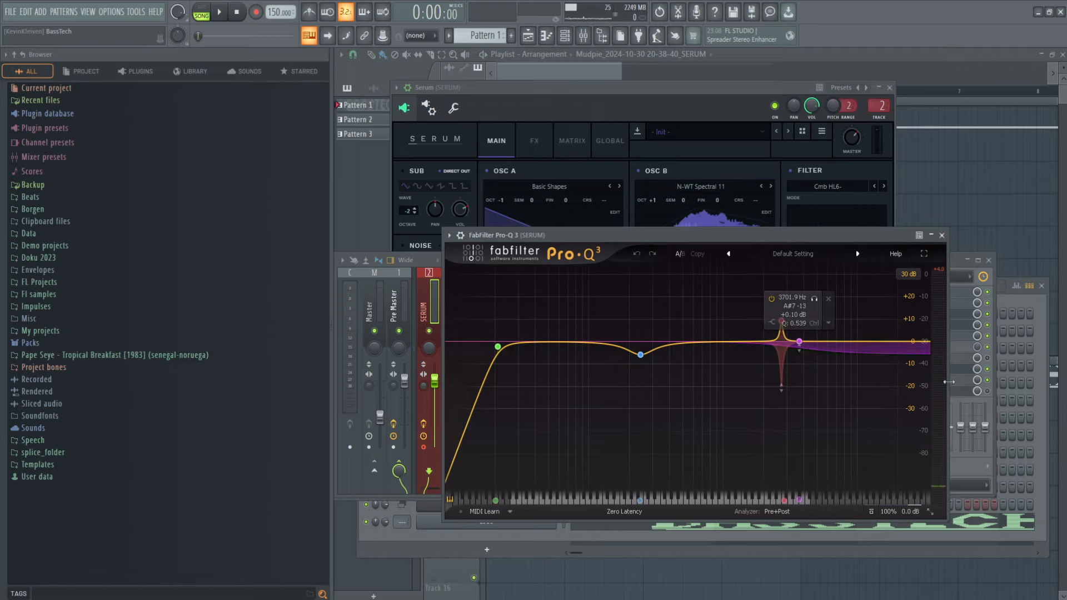
# Step: Delete the 3701.9 Hz high shelf band from this Pro-Q 3 while listening, and close the equalizer
pyautogui.press('space')
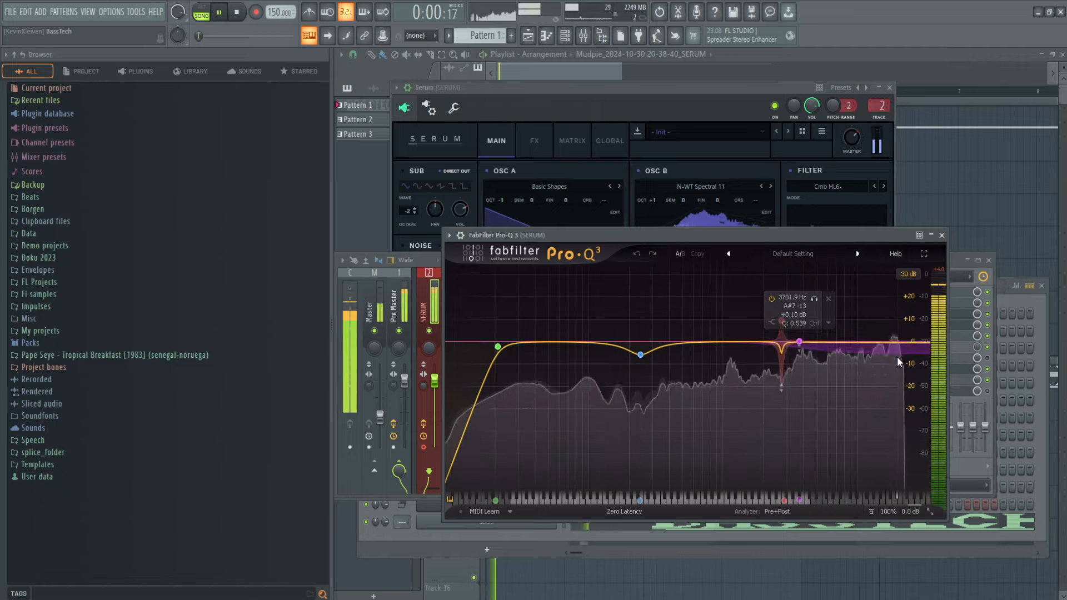
pyautogui.click(828, 299)
pyautogui.press('space')
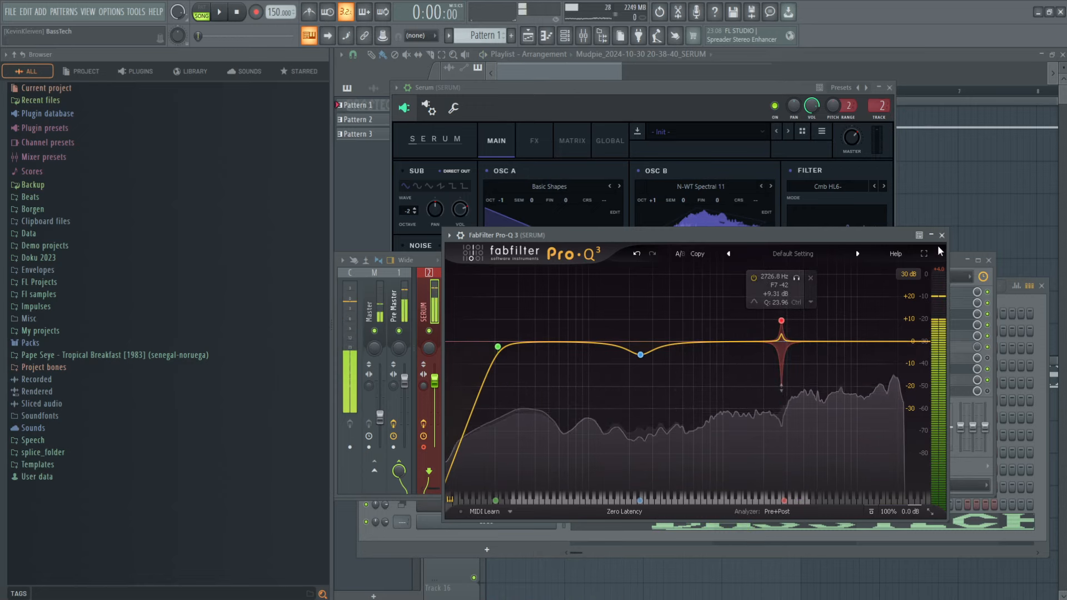
pyautogui.click(942, 235)
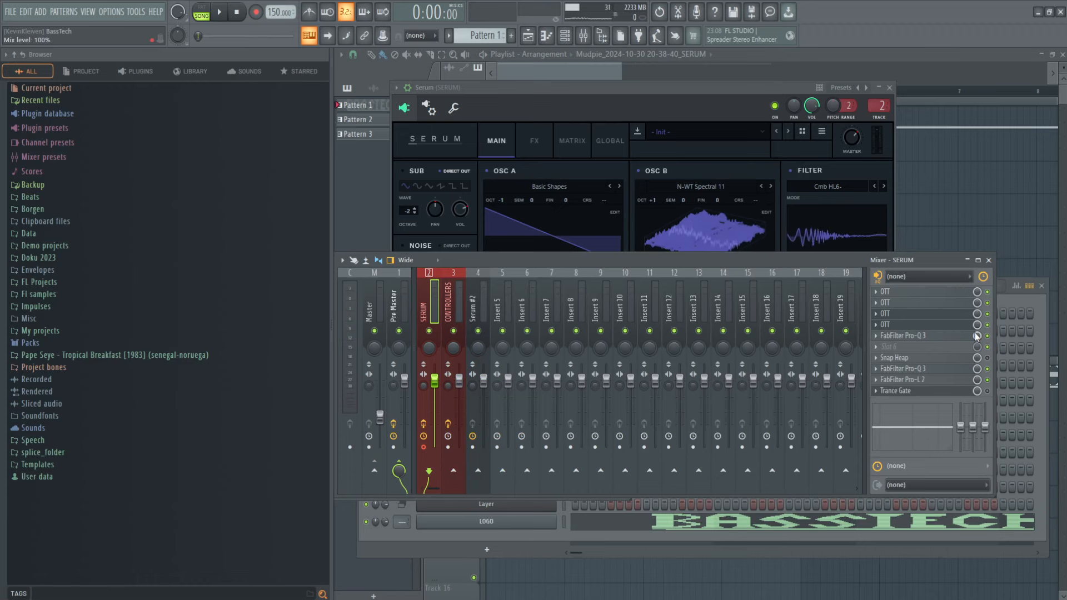
# Step: Open Snap Heap on the SERUM track, review its Randomizer preset's random modulators, and return to the mixer
pyautogui.click(898, 357)
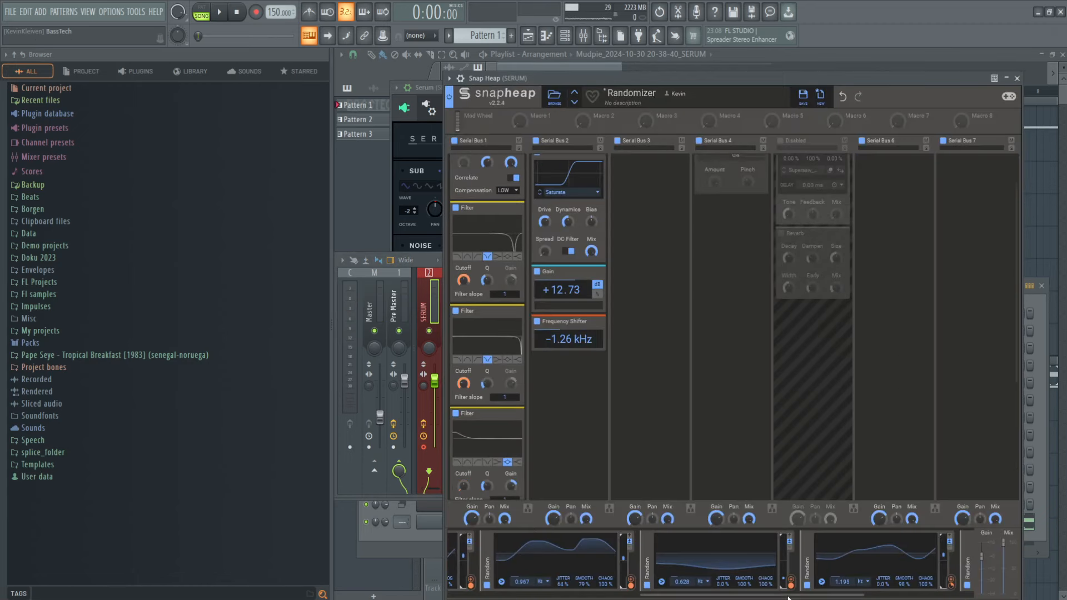
pyautogui.moveTo(788, 598); pyautogui.dragTo(598, 596)
pyautogui.click(1043, 495)
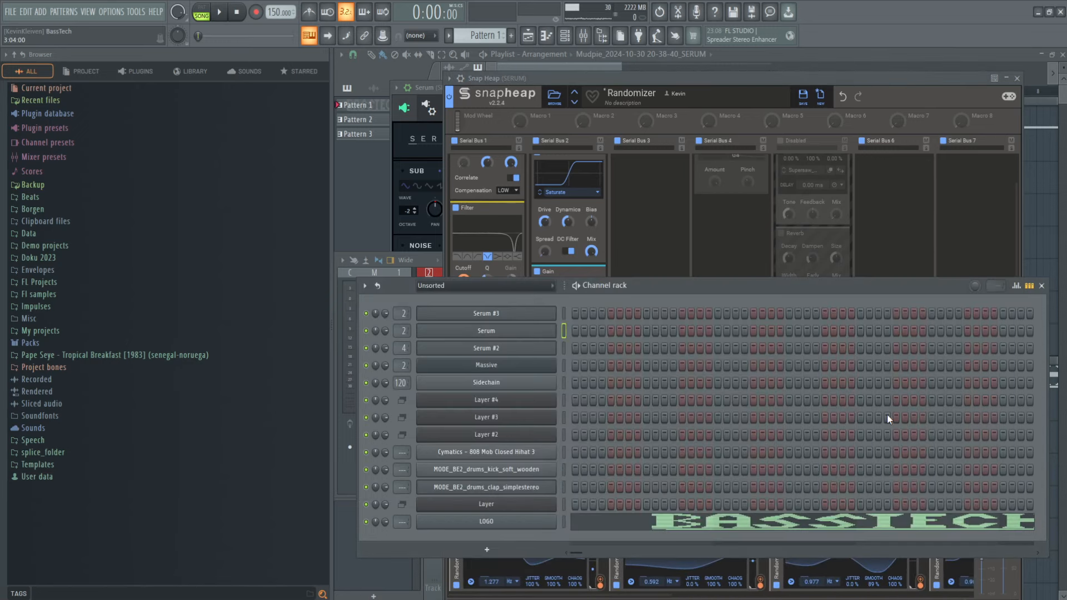
pyautogui.click(583, 35)
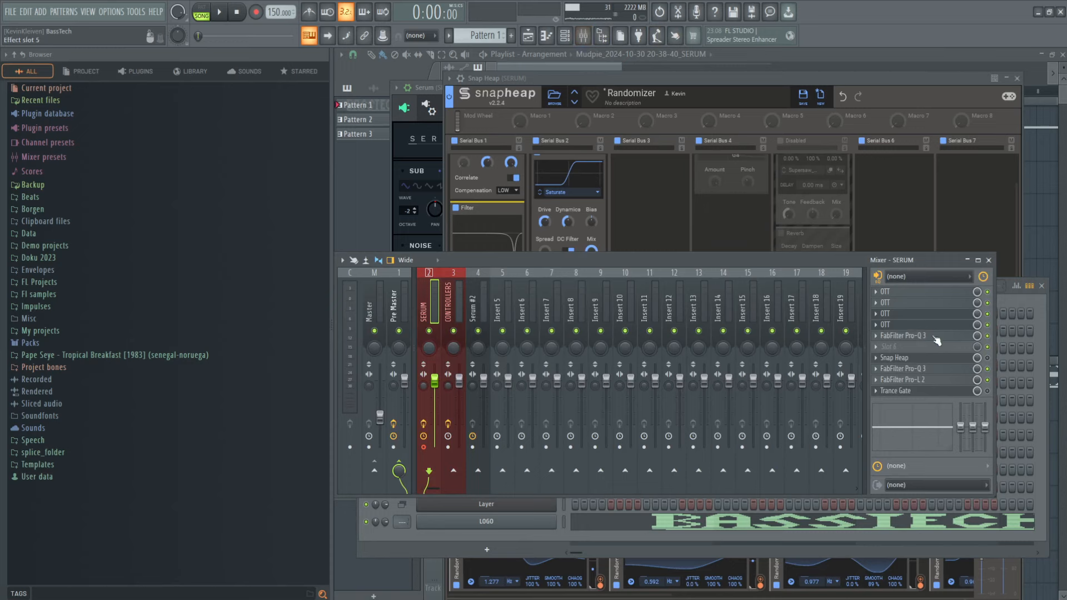
# Step: Move Snap Heap aside, bring the Serum synth and the mixer forward, and display the CONTROLLERS track's effect slots
pyautogui.click(974, 217)
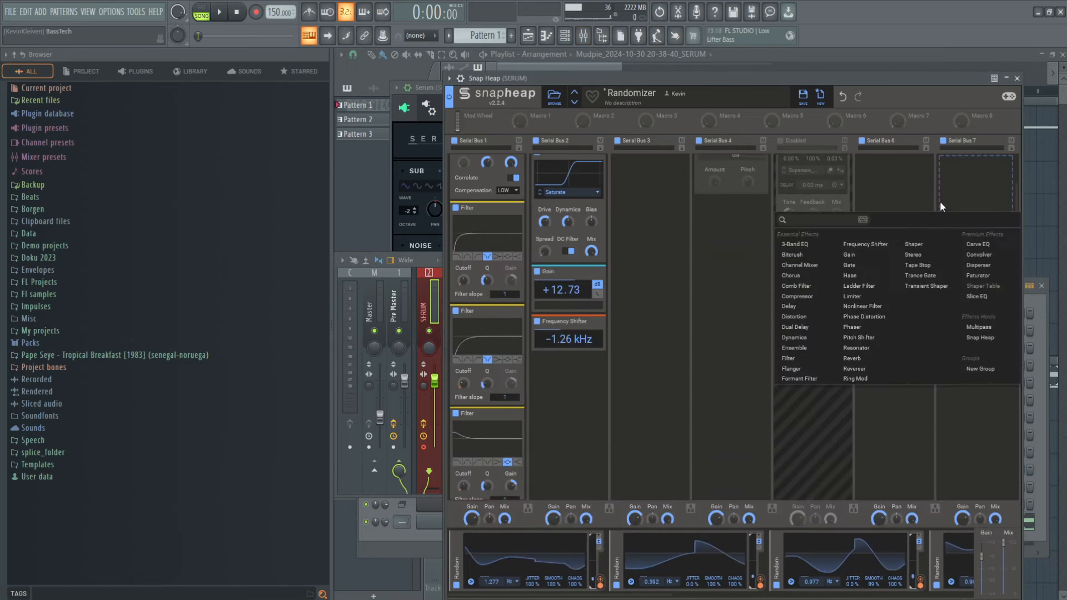
pyautogui.moveTo(922, 74); pyautogui.dragTo(917, 323)
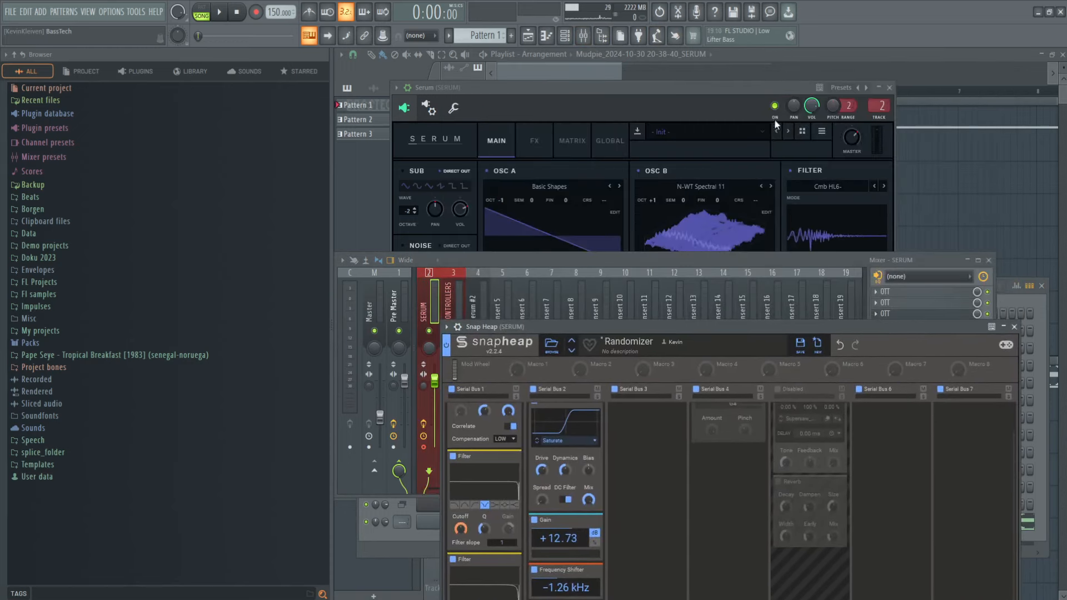
pyautogui.click(755, 95)
pyautogui.click(944, 259)
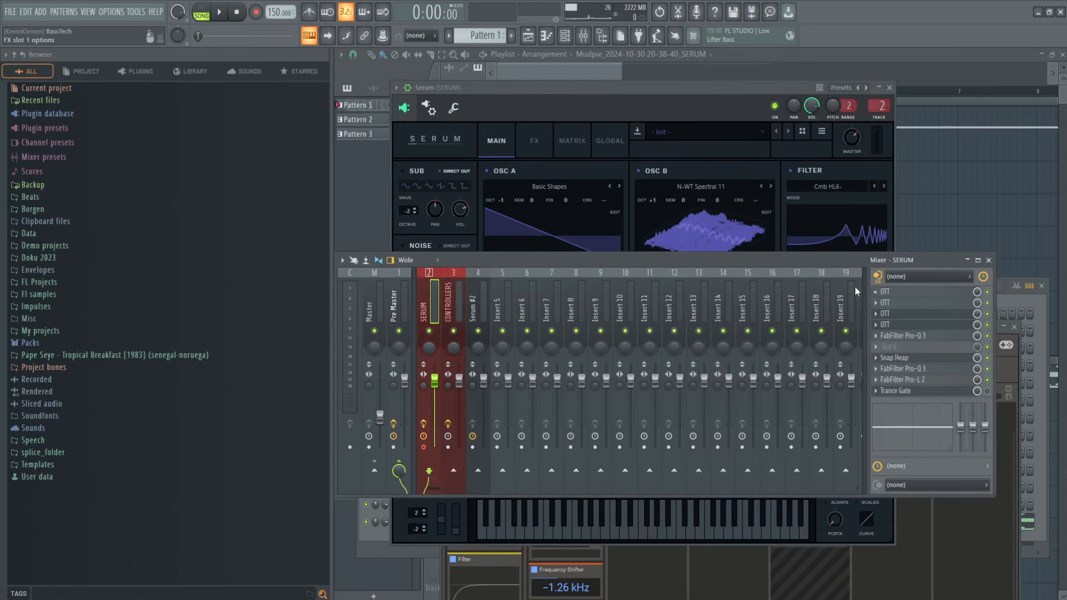
pyautogui.click(462, 310)
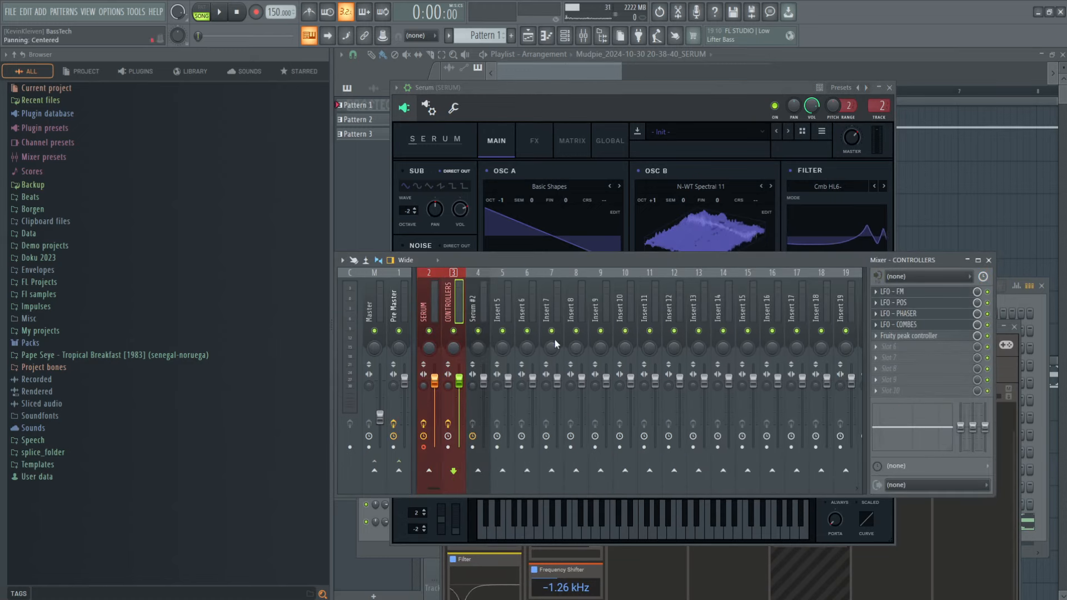
# Step: Browse the plugin list for Insert 6's first effect slot, dismiss it without choosing one, and reselect the SERUM track
pyautogui.click(531, 315)
pyautogui.click(876, 291)
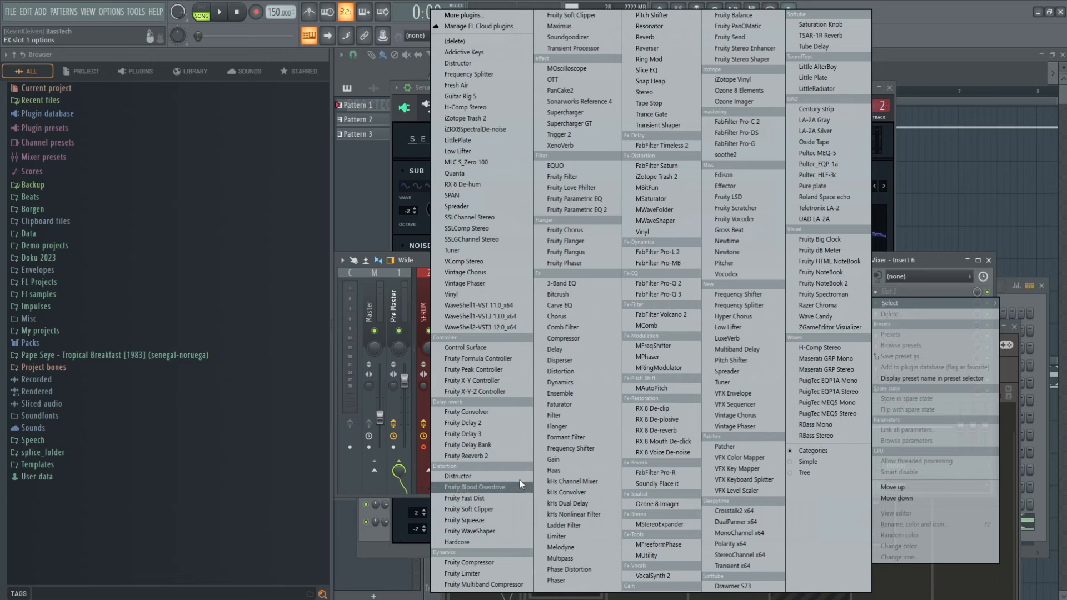
pyautogui.click(919, 255)
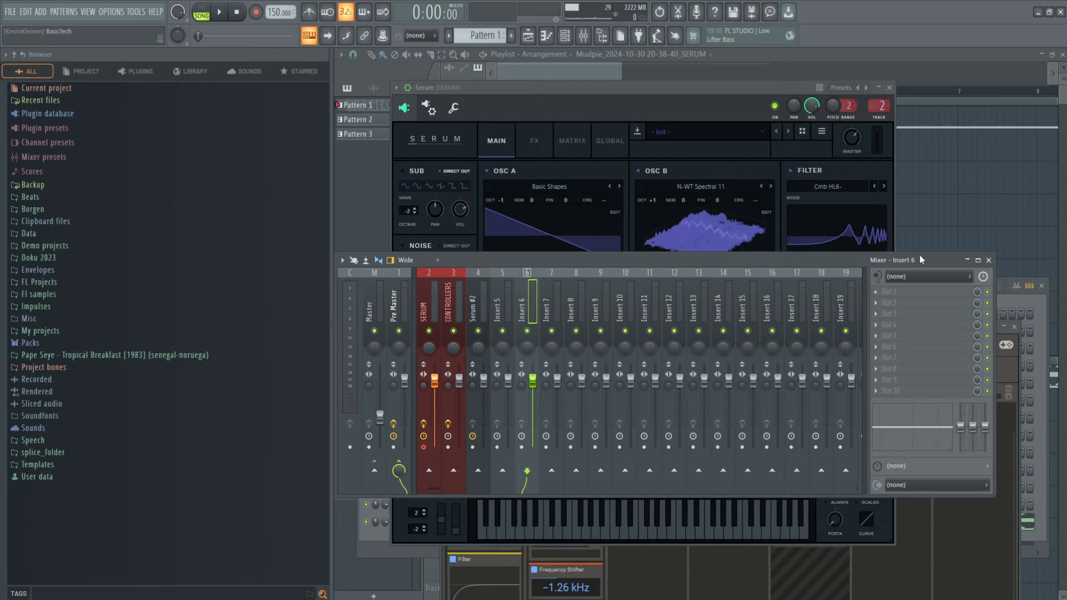
pyautogui.click(506, 305)
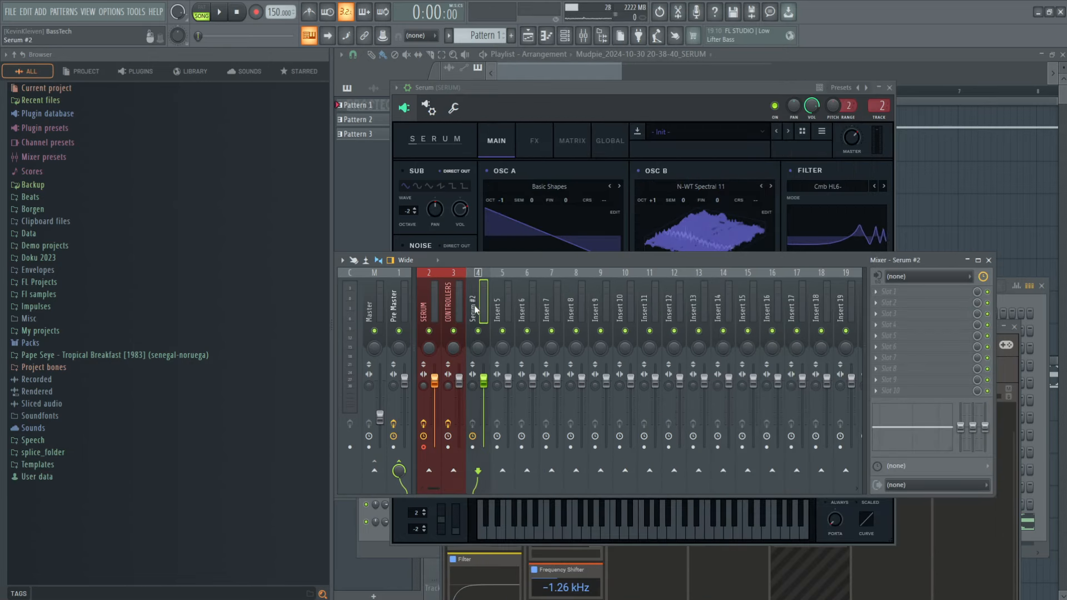
pyautogui.click(451, 305)
pyautogui.click(427, 309)
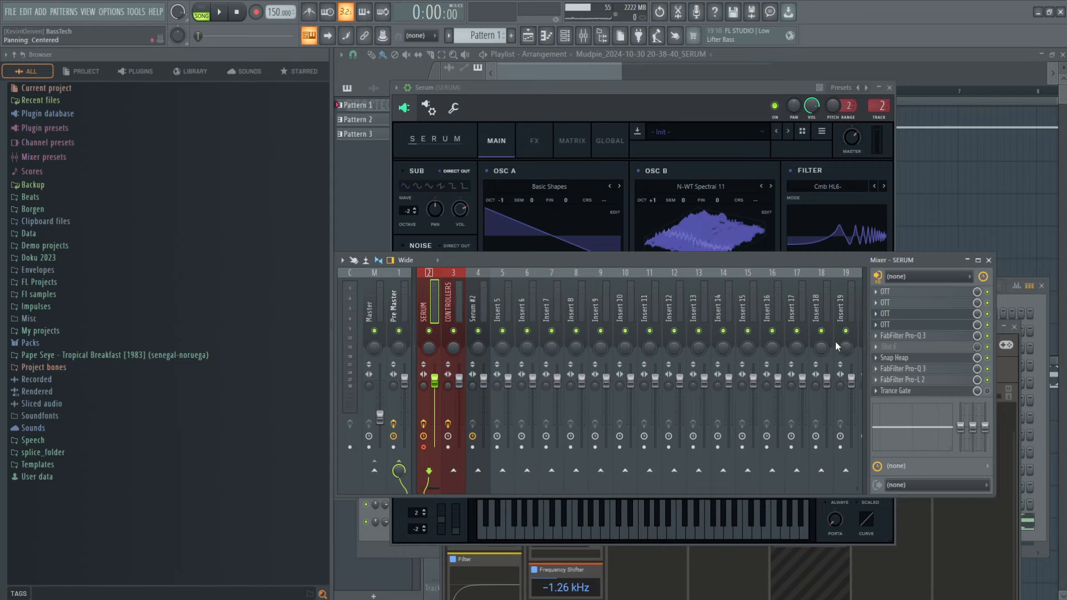
pyautogui.click(914, 358)
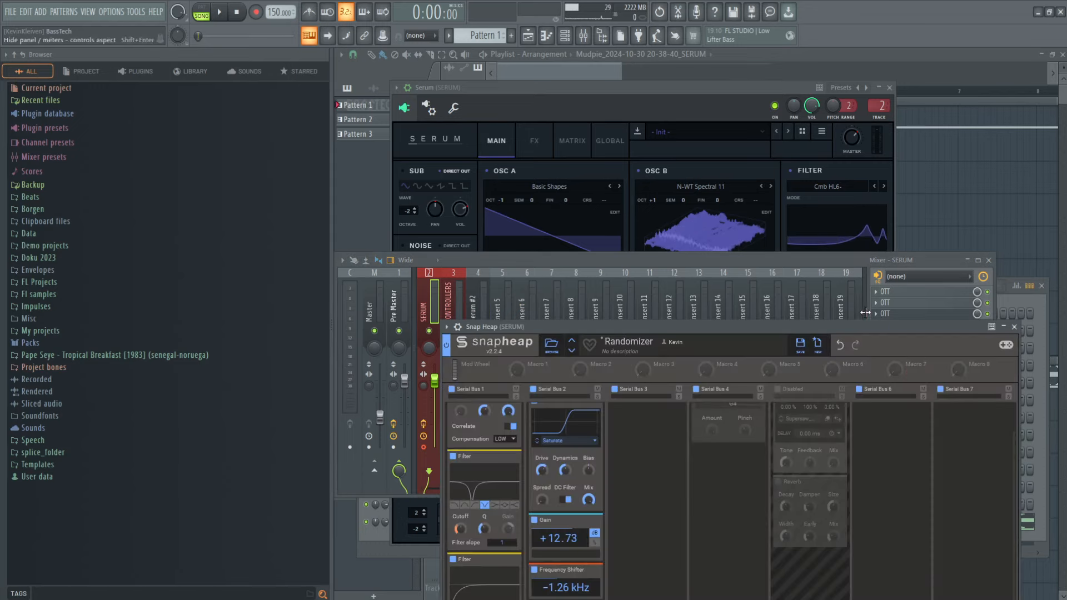
pyautogui.moveTo(863, 327); pyautogui.dragTo(835, 96)
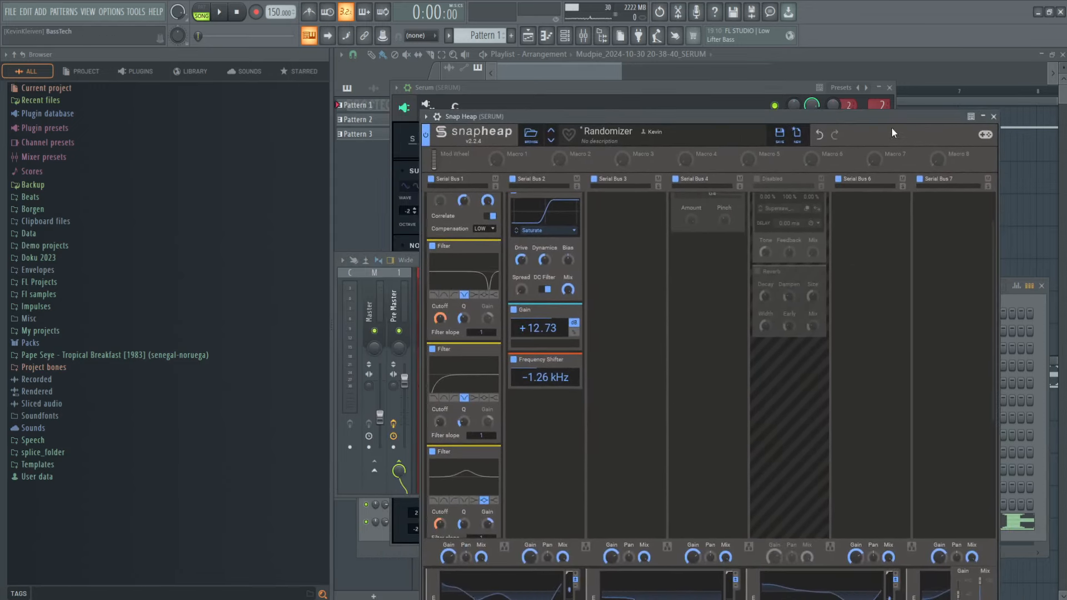
pyautogui.moveTo(892, 127); pyautogui.dragTo(909, 405)
pyautogui.click(509, 307)
pyautogui.keyDown('ctrl'); pyautogui.click(529, 306); pyautogui.keyUp('ctrl')
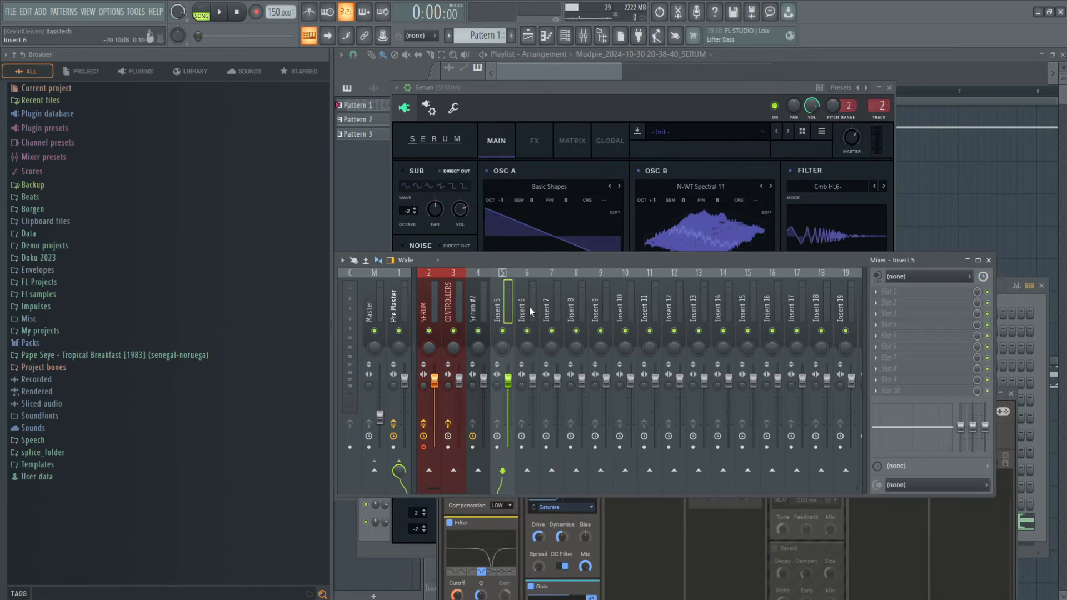
pyautogui.click(425, 314)
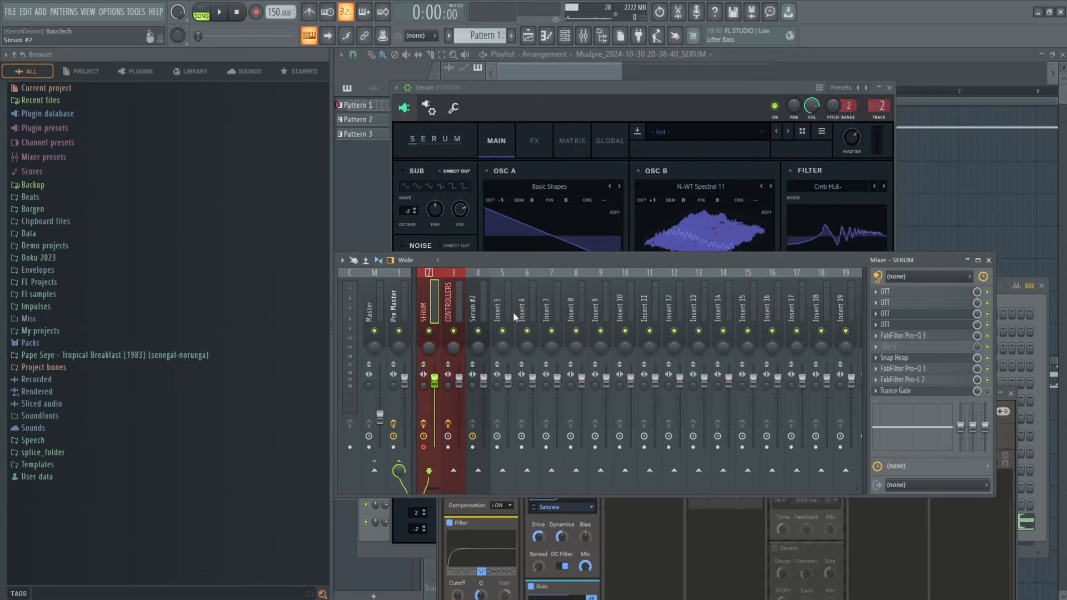
# Step: Open Snap Heap on the SERUM track, bypass the Pitch Shifter in Serial Bus 1, and start playback to hear the bass
pyautogui.click(906, 358)
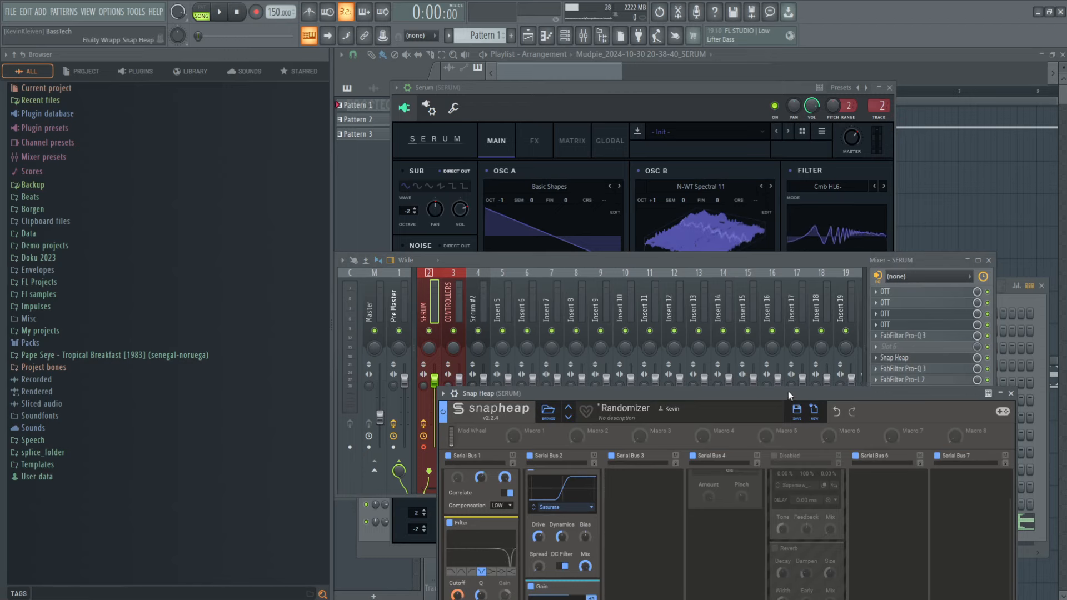
pyautogui.moveTo(788, 391); pyautogui.dragTo(772, 139)
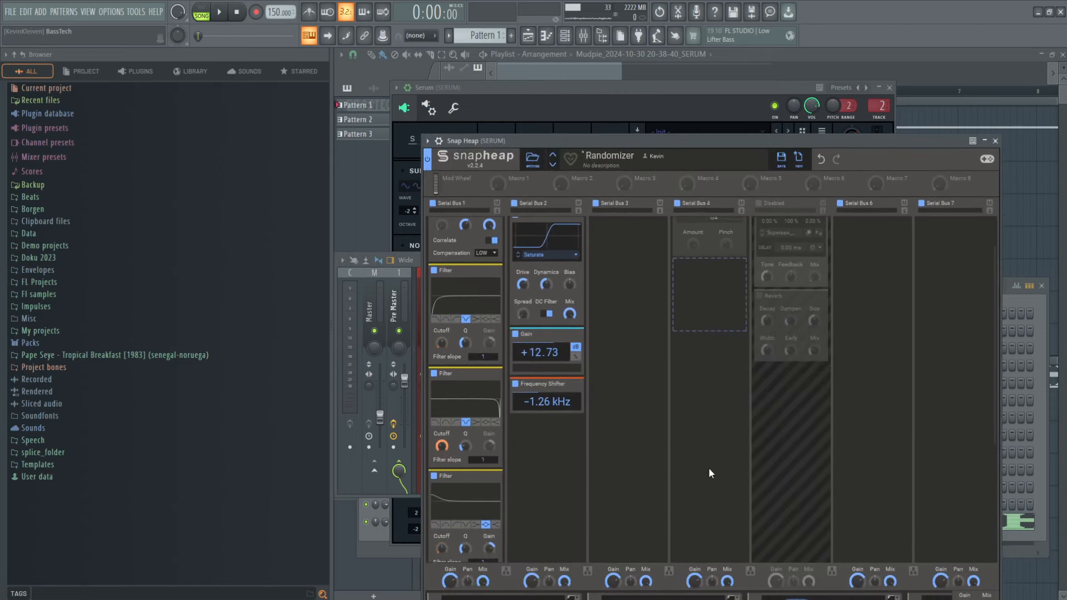
pyautogui.scroll(2, 473, 319)
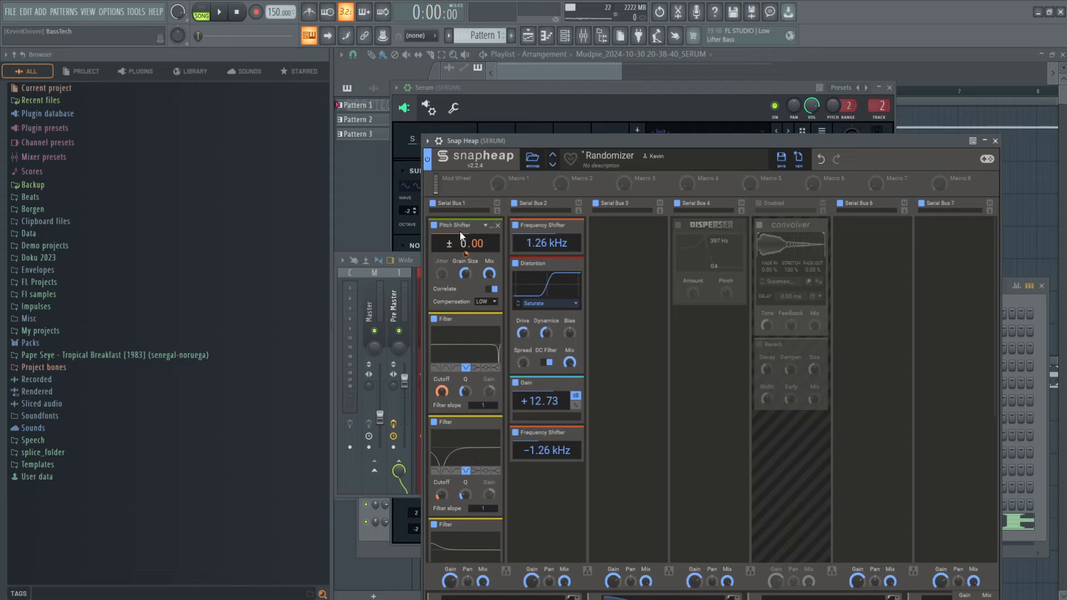
pyautogui.click(435, 226)
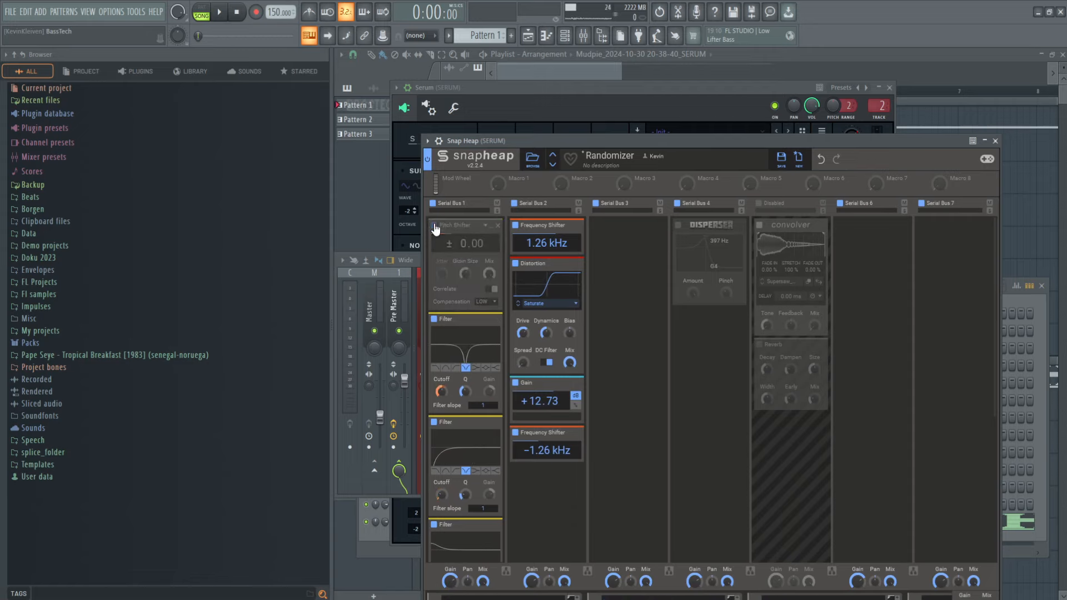
pyautogui.click(418, 261)
pyautogui.press('space')
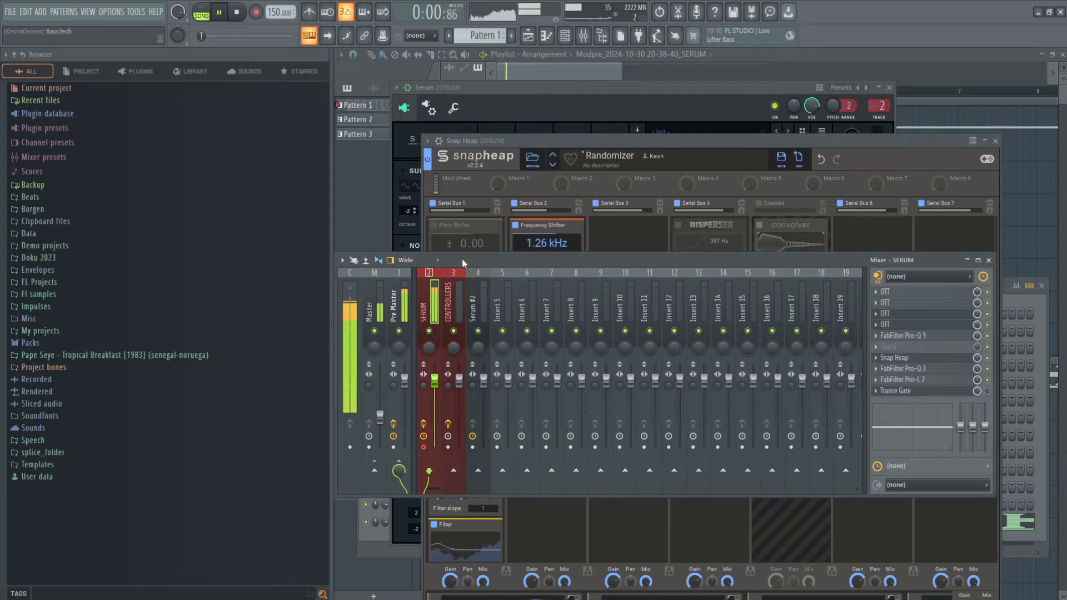
pyautogui.moveTo(549, 140); pyautogui.dragTo(529, 78)
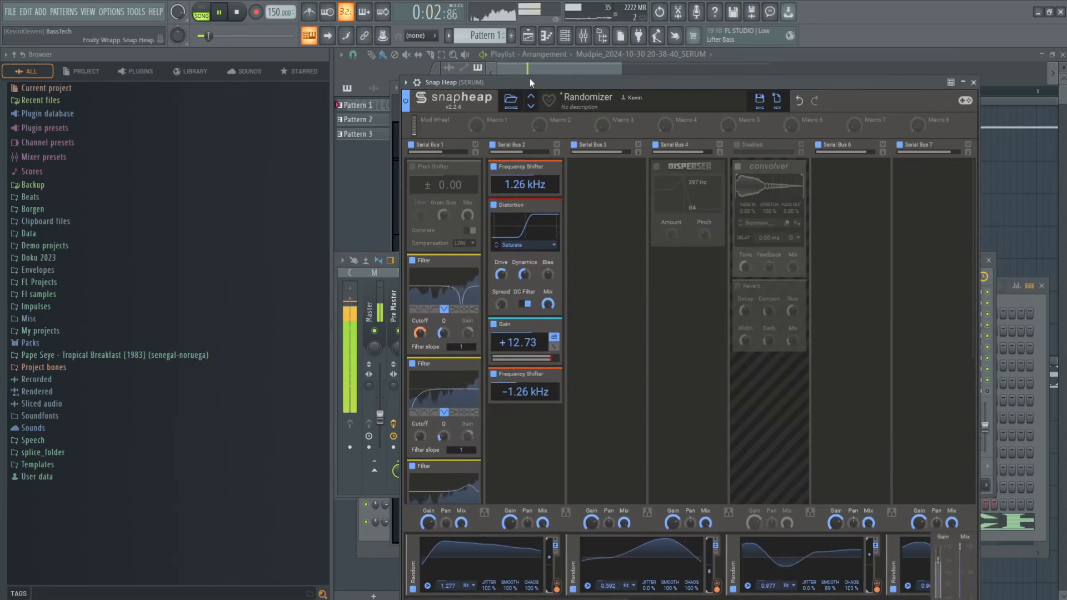
# Step: Re-enable the Pitch Shifter in Serial Bus 1 during playback to compare the sound, and stop
pyautogui.click(412, 166)
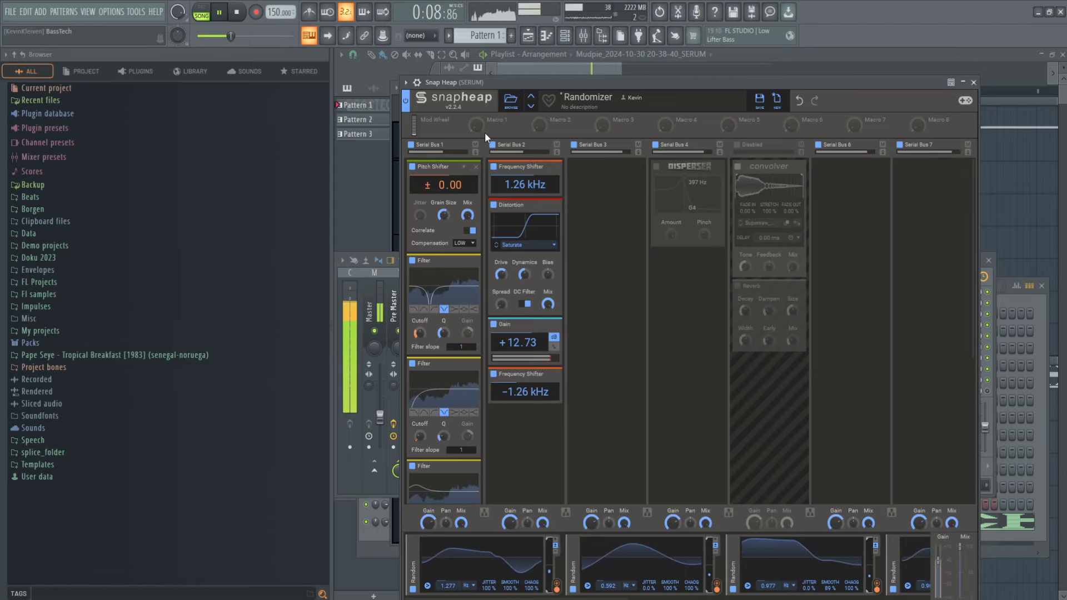
pyautogui.moveTo(511, 78); pyautogui.dragTo(518, 98)
pyautogui.press('space')
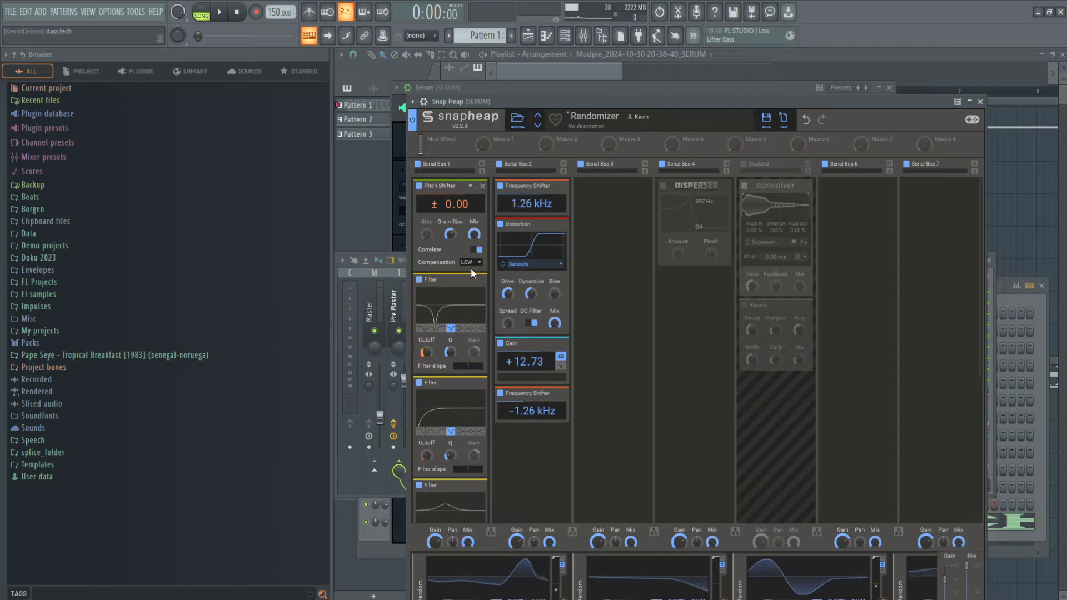
# Step: Examine the stacked filters in Snap Heap's Serial Bus 1 and the effects on its other buses, and close the plugin
pyautogui.scroll(-1, 442, 241)
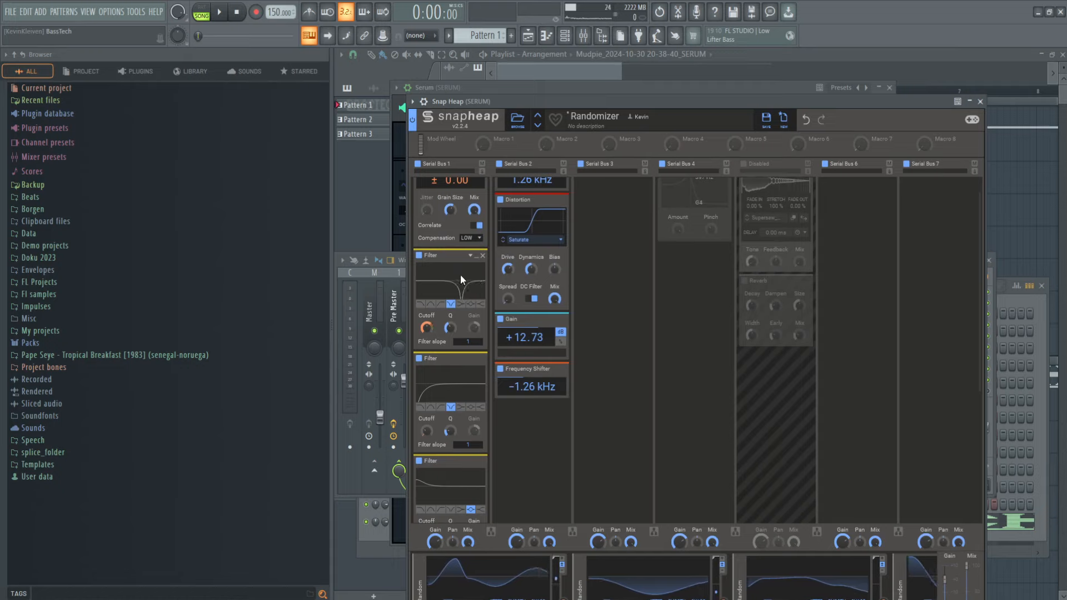
pyautogui.scroll(-1, 460, 274)
pyautogui.scroll(-1, 462, 356)
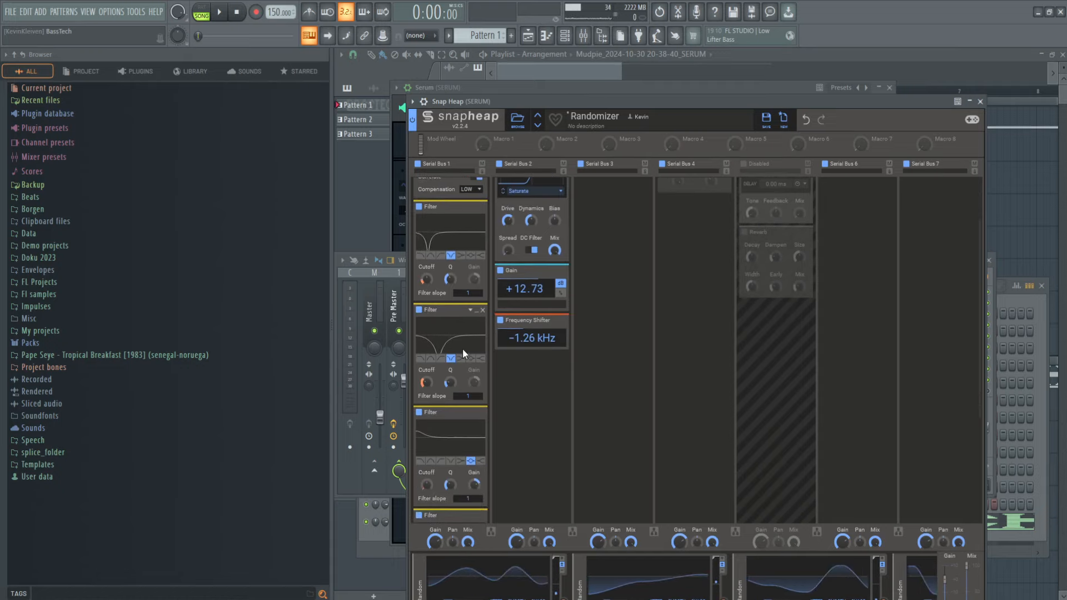
pyautogui.scroll(-1, 459, 336)
pyautogui.scroll(-1, 459, 336)
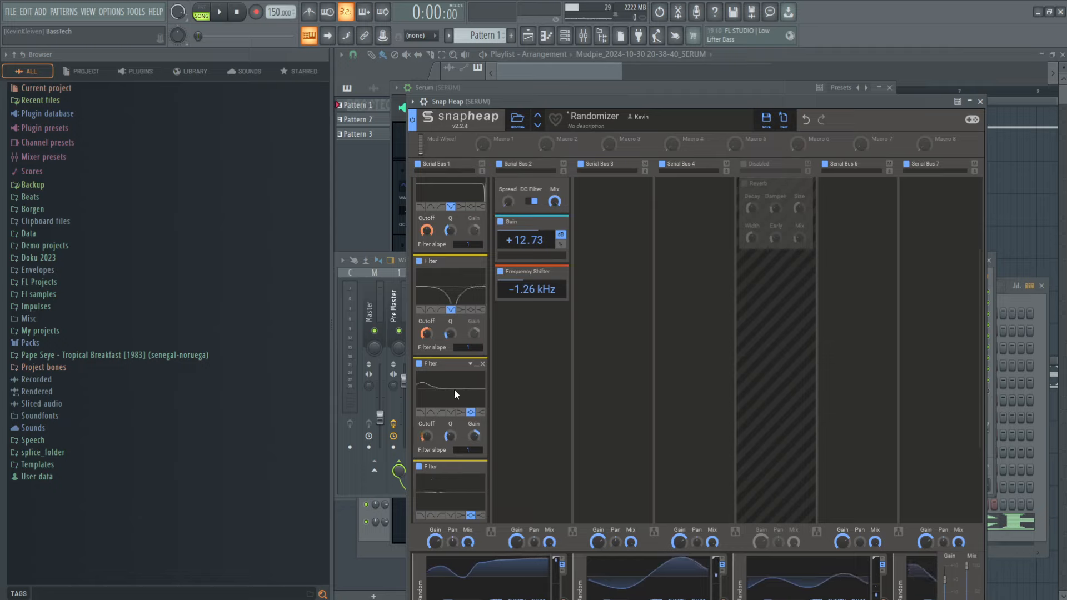
pyautogui.scroll(-5, 506, 406)
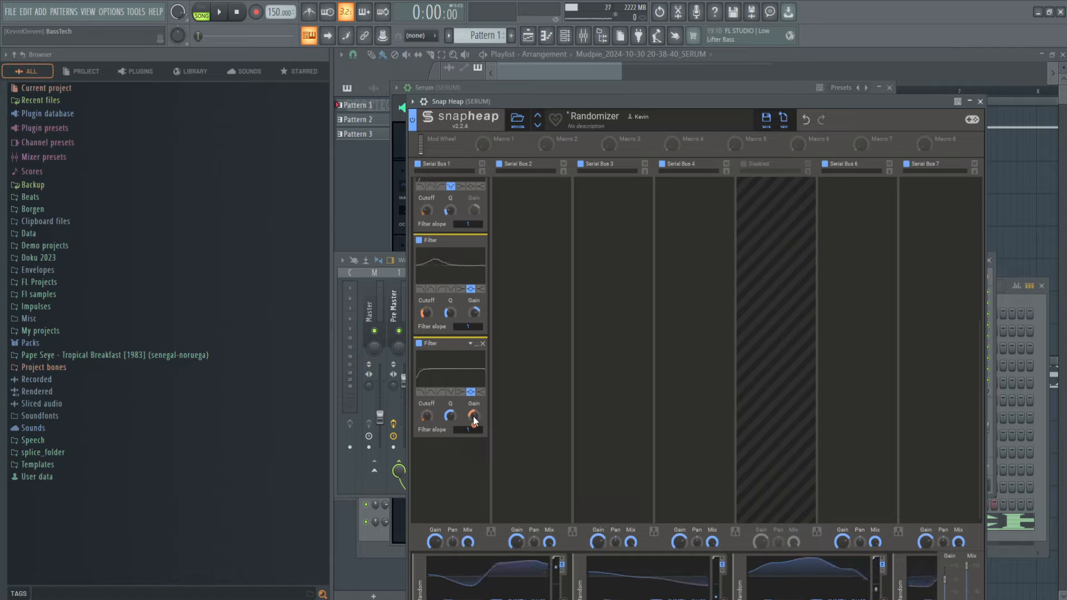
pyautogui.moveTo(474, 426)
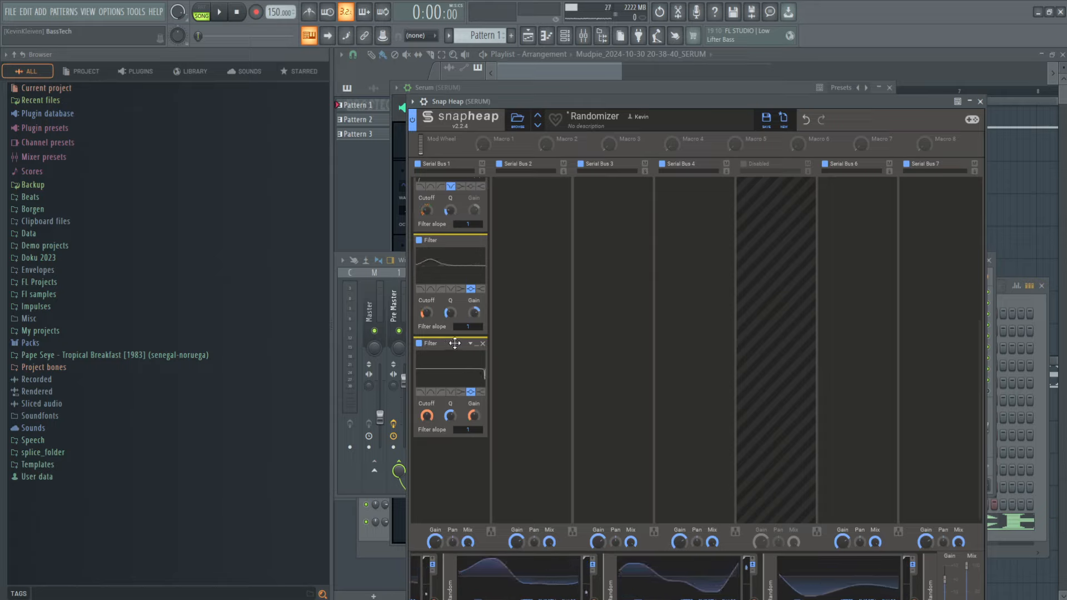
pyautogui.scroll(-1, 515, 359)
pyautogui.scroll(4, 515, 359)
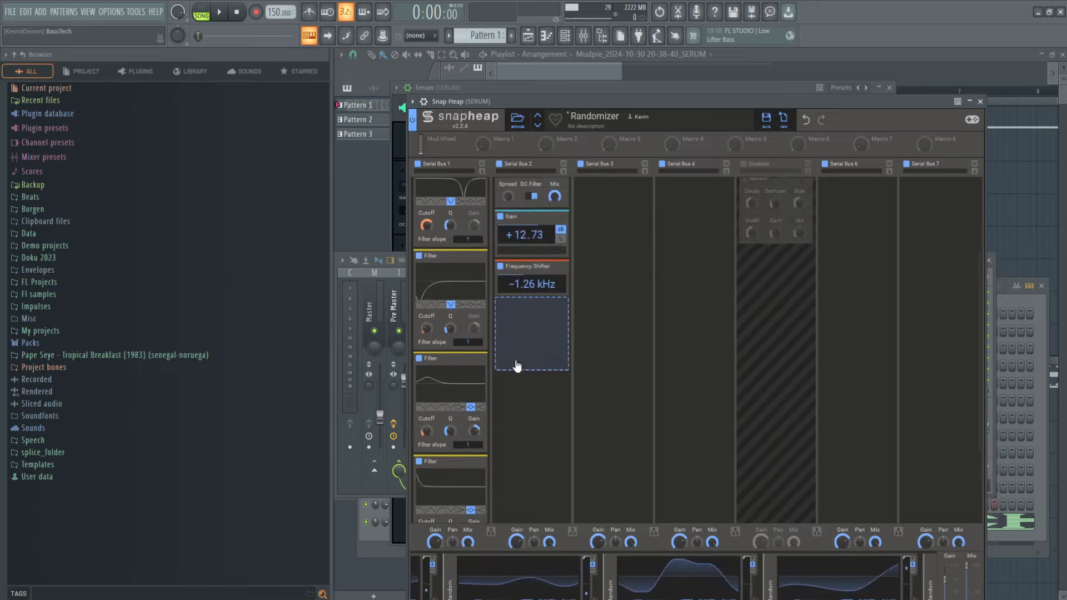
pyautogui.scroll(-4, 622, 416)
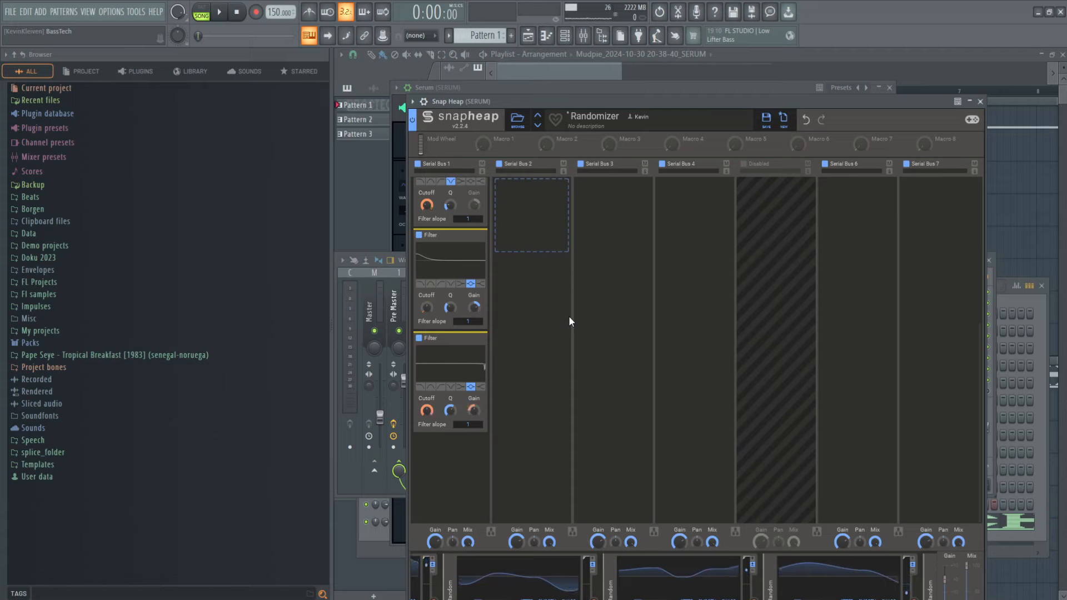
pyautogui.scroll(4, 510, 372)
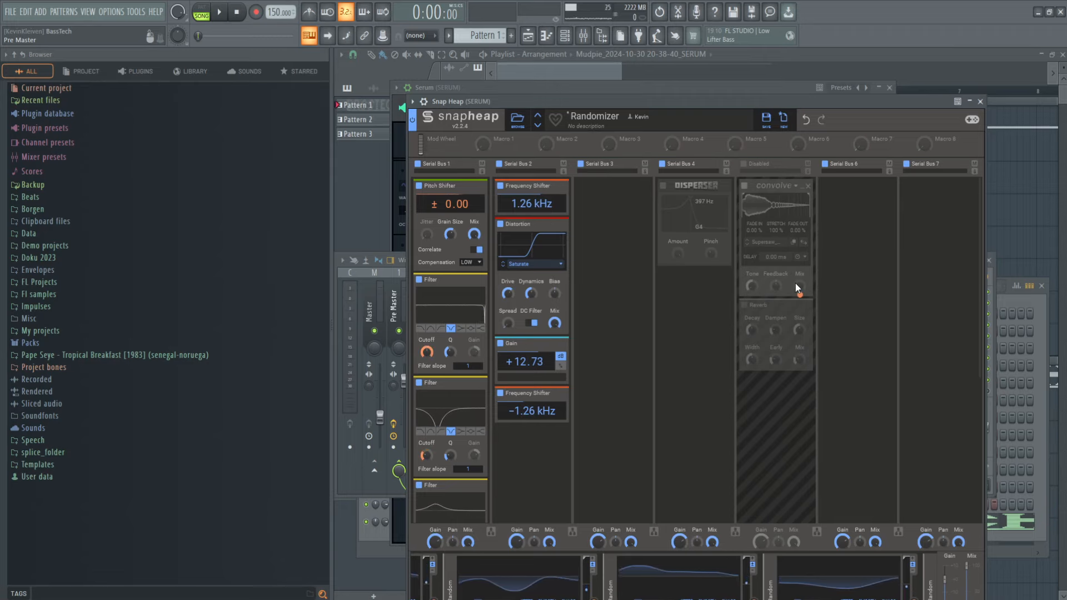
pyautogui.click(980, 102)
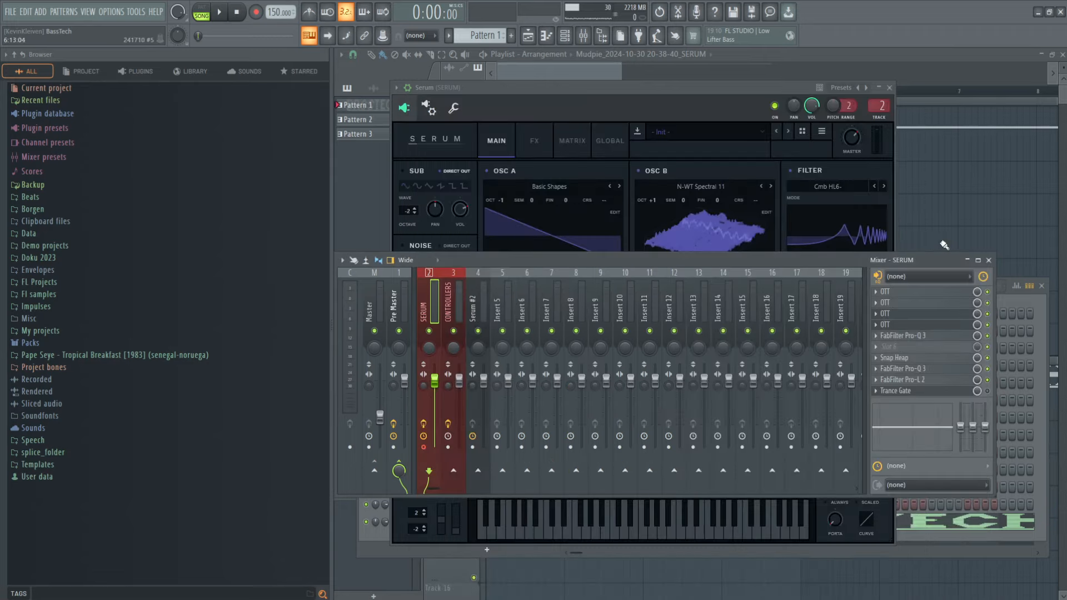
# Step: Briefly open and close the second FabFilter Pro-Q 3 on the SERUM track, and reopen Snap Heap
pyautogui.click(952, 368)
pyautogui.click(951, 369)
pyautogui.click(951, 358)
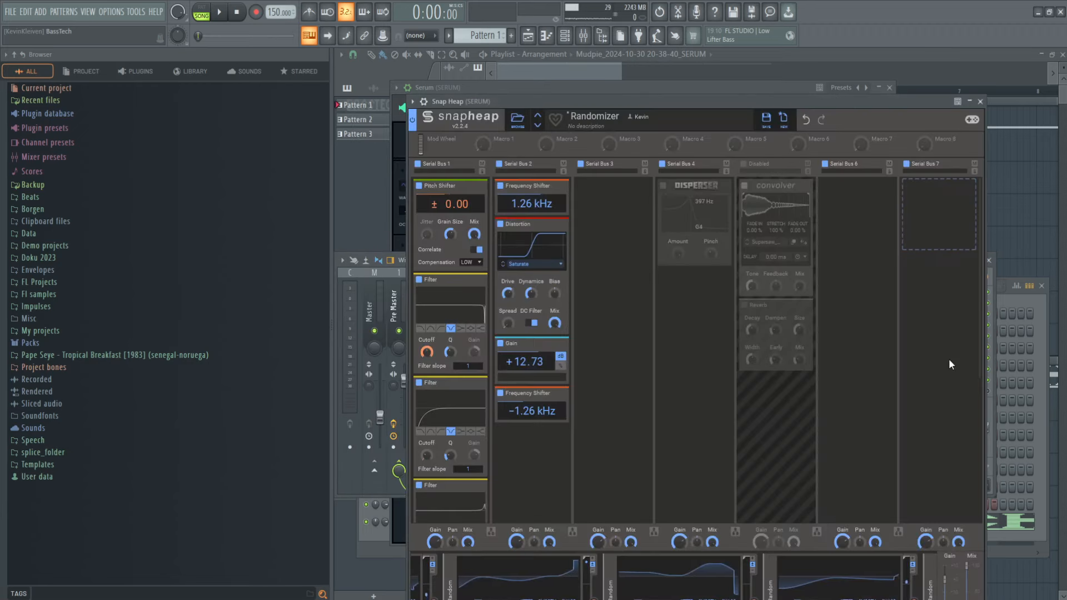
# Step: Bring the channel rack forward, select Pattern 3, and play the song briefly before stopping
pyautogui.click(1013, 301)
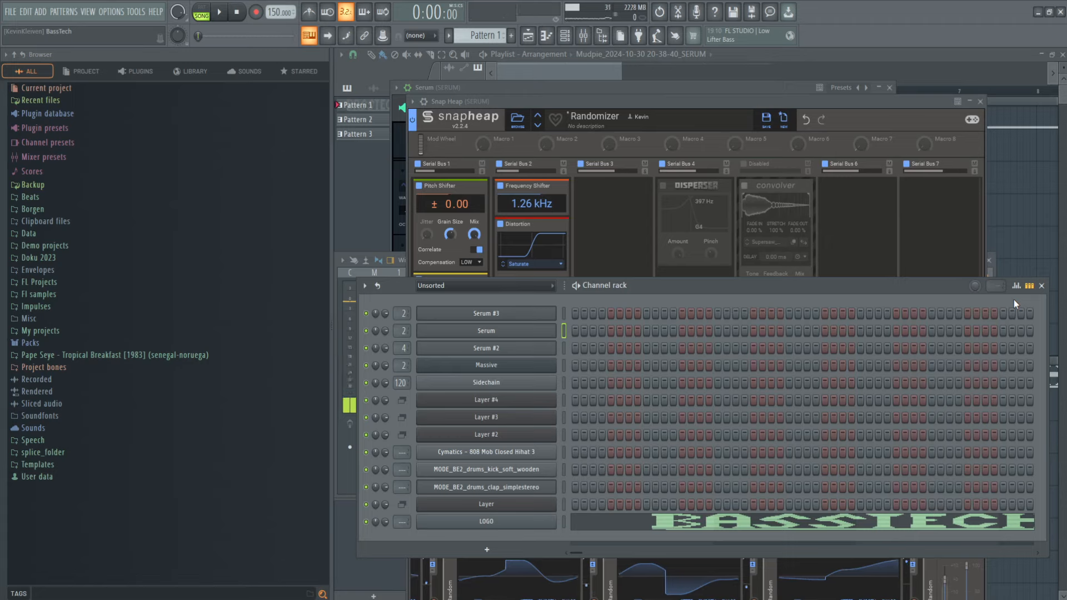
pyautogui.press('space')
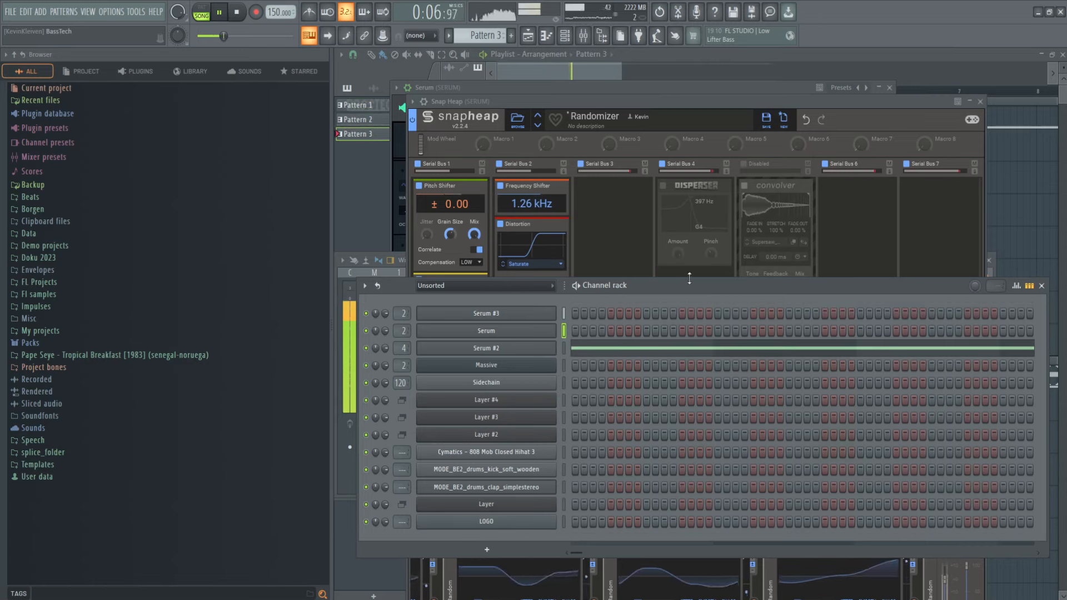
pyautogui.press('space')
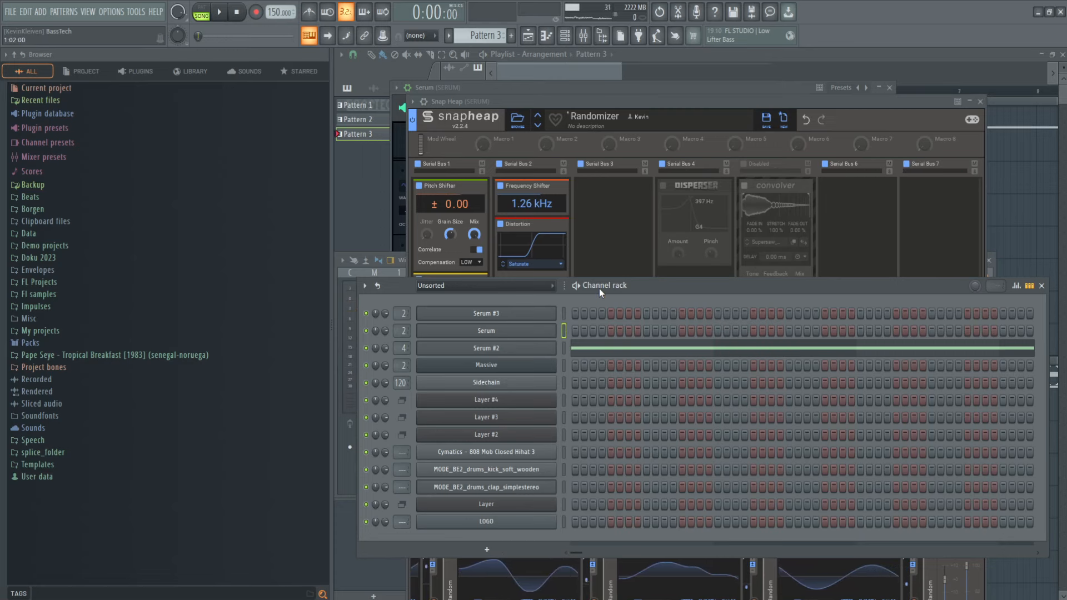
# Step: Select Pattern 2, open the Serum channel's synth from the channel rack, and close it
pyautogui.press('KP_Subtract')
pyautogui.click(538, 334)
pyautogui.click(539, 334)
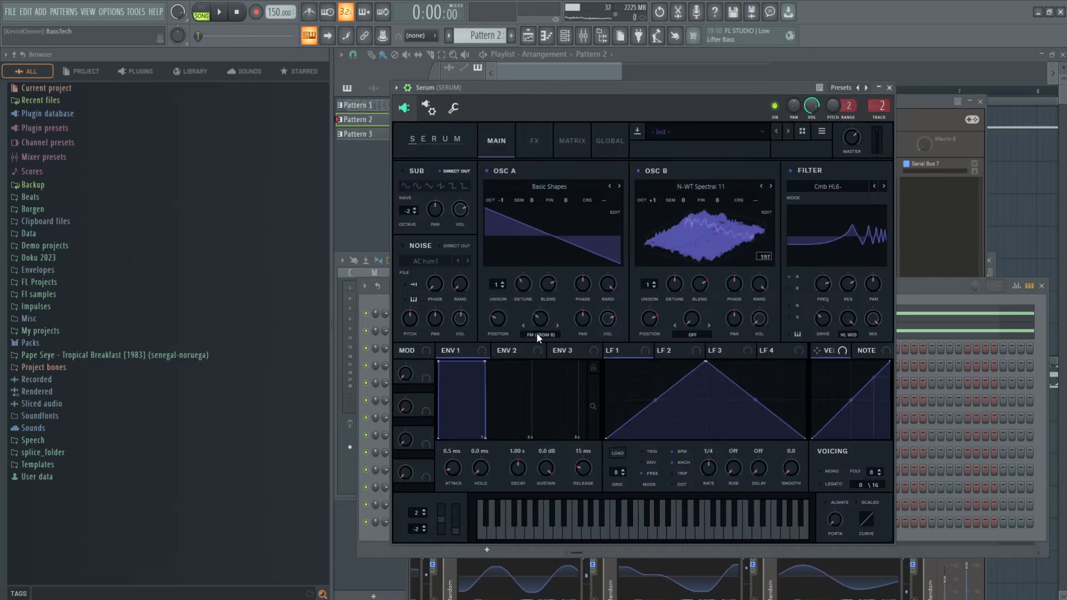
pyautogui.click(889, 88)
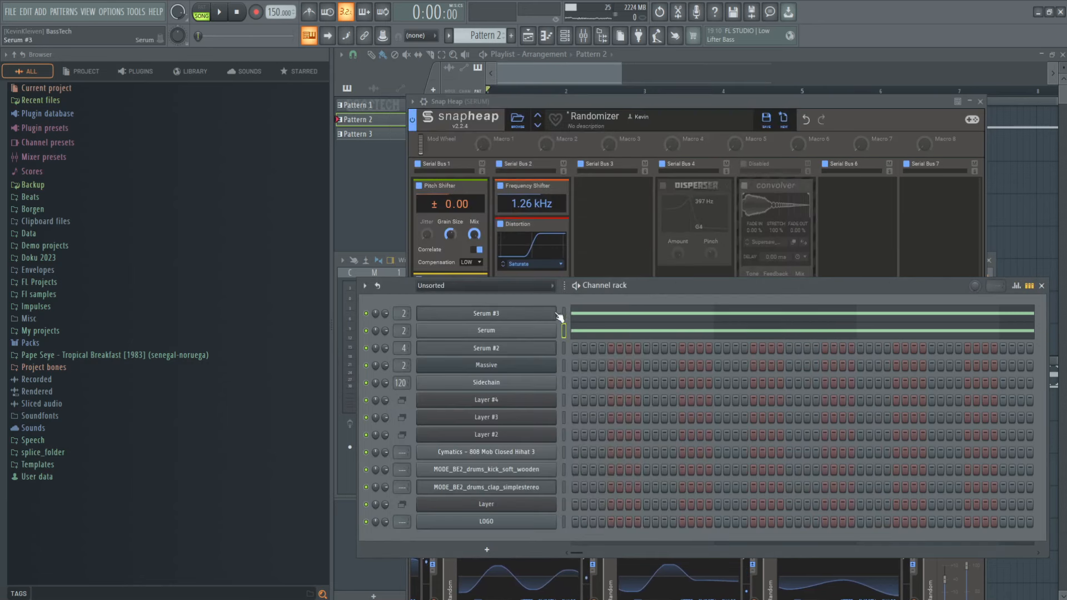
# Step: Switch to the empty Pattern 4 and open the Serum #3 synth from the channel rack
pyautogui.press('KP_Subtract')
pyautogui.press('KP_Add')
pyautogui.press('KP_Add')
pyautogui.press('KP_Add')
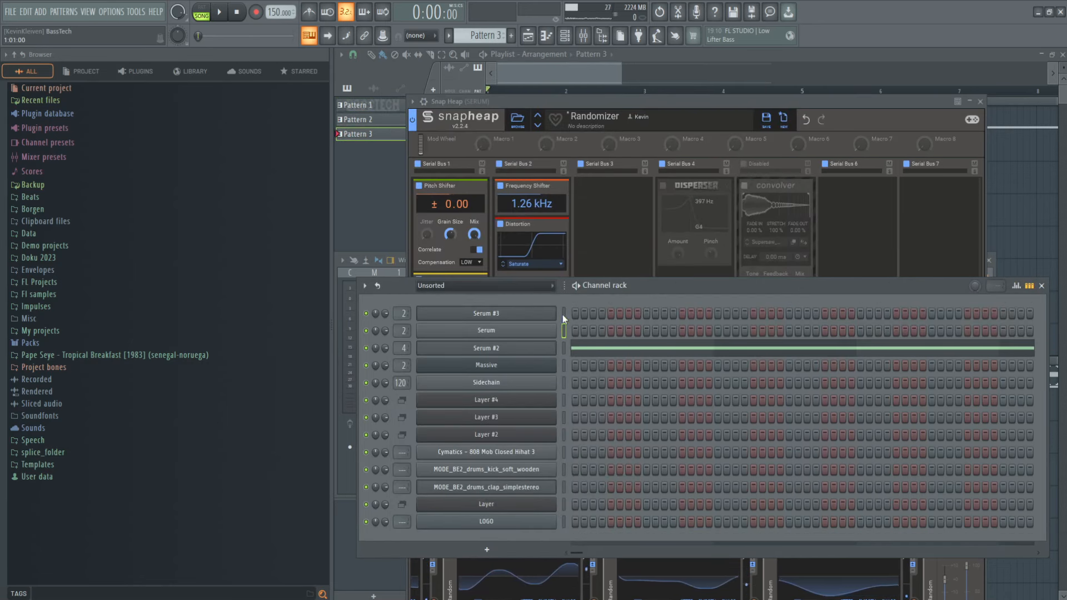
pyautogui.click(551, 317)
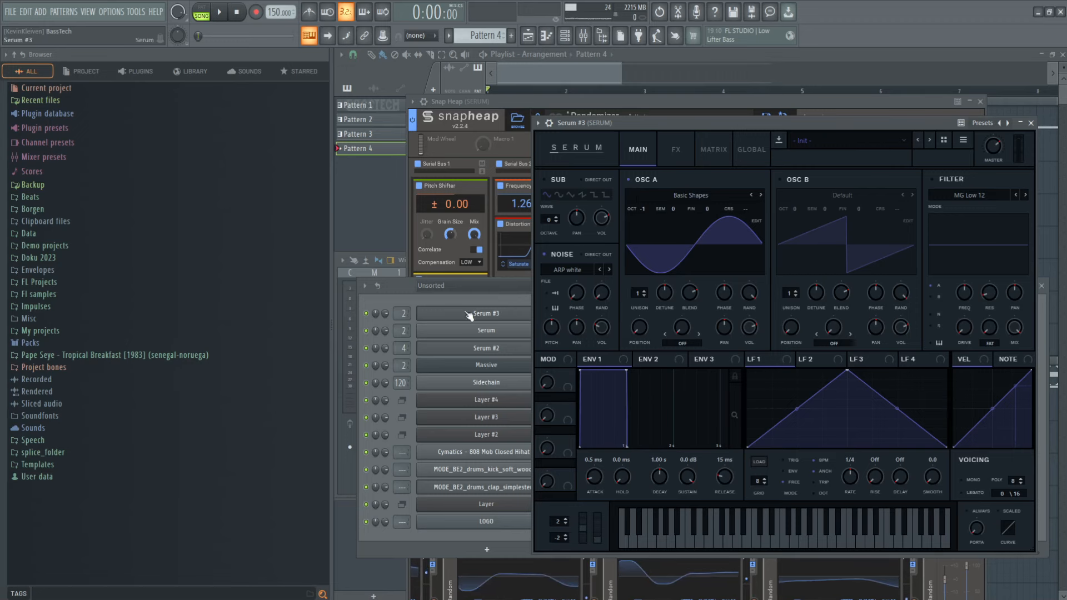
# Step: Show the mixer and move it lower, shift the channel rack slightly up, and bring the Serum #3 window to the front
pyautogui.press('F9')
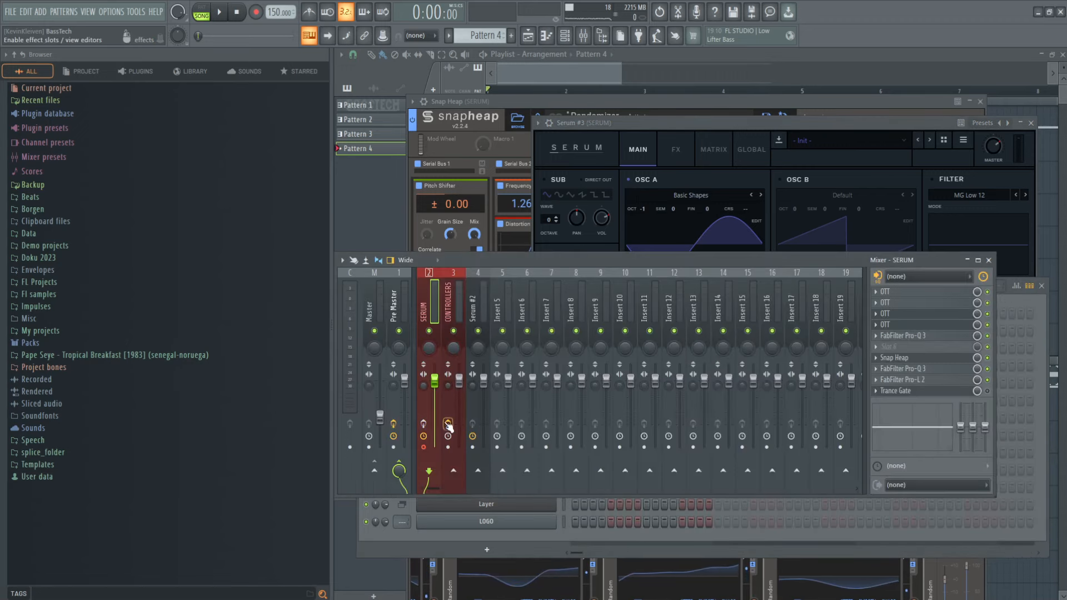
pyautogui.moveTo(505, 263); pyautogui.dragTo(496, 362)
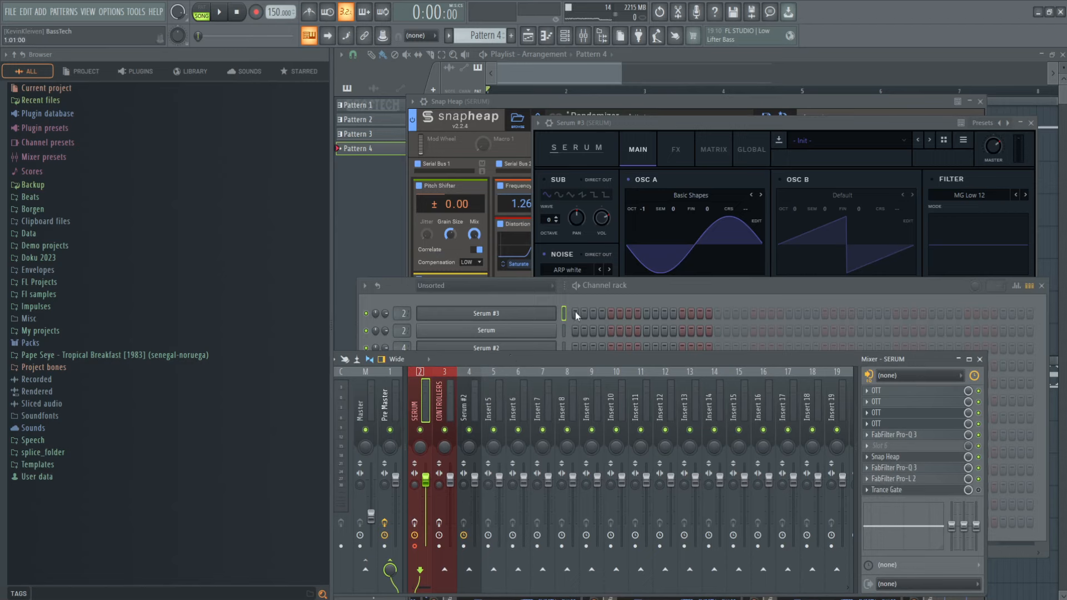
pyautogui.moveTo(642, 285); pyautogui.dragTo(601, 265)
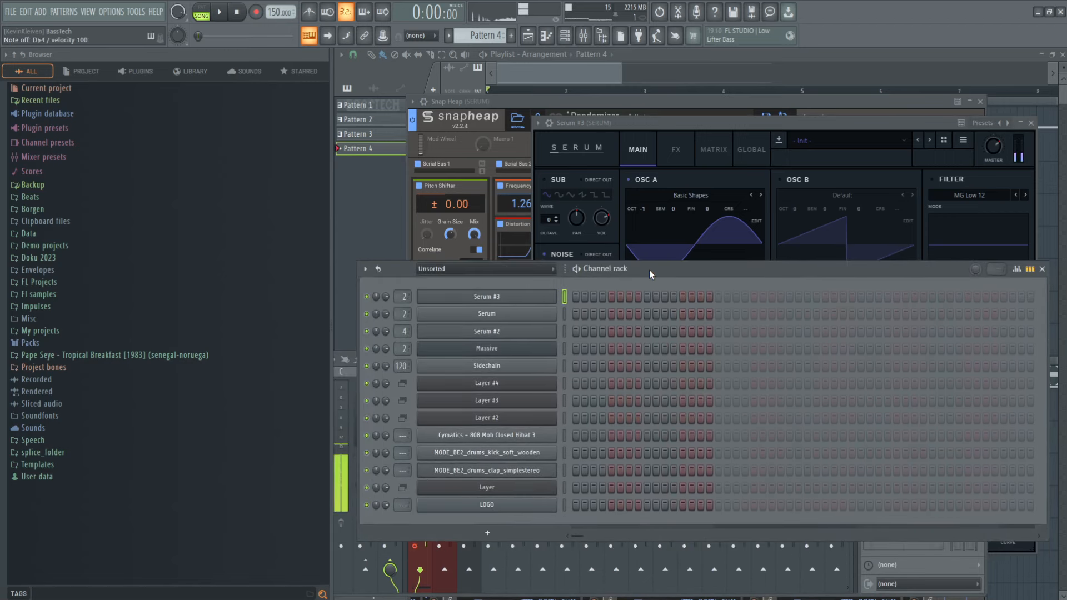
pyautogui.click(702, 126)
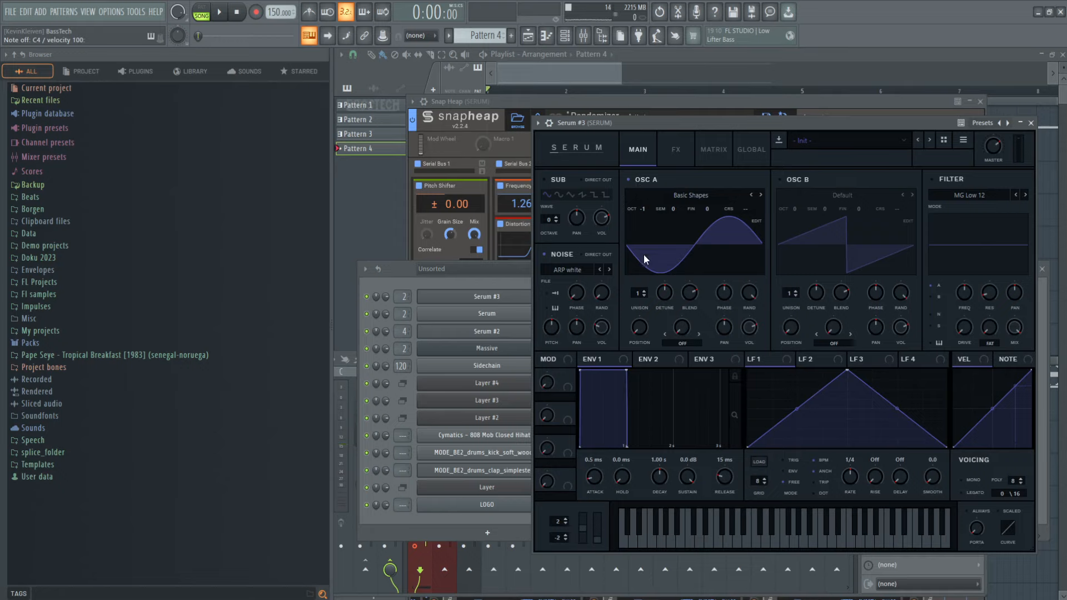
# Step: Set the Tube distortion's drive to about 99% in Serum #3's effects, and return to the synth's main page
pyautogui.click(669, 161)
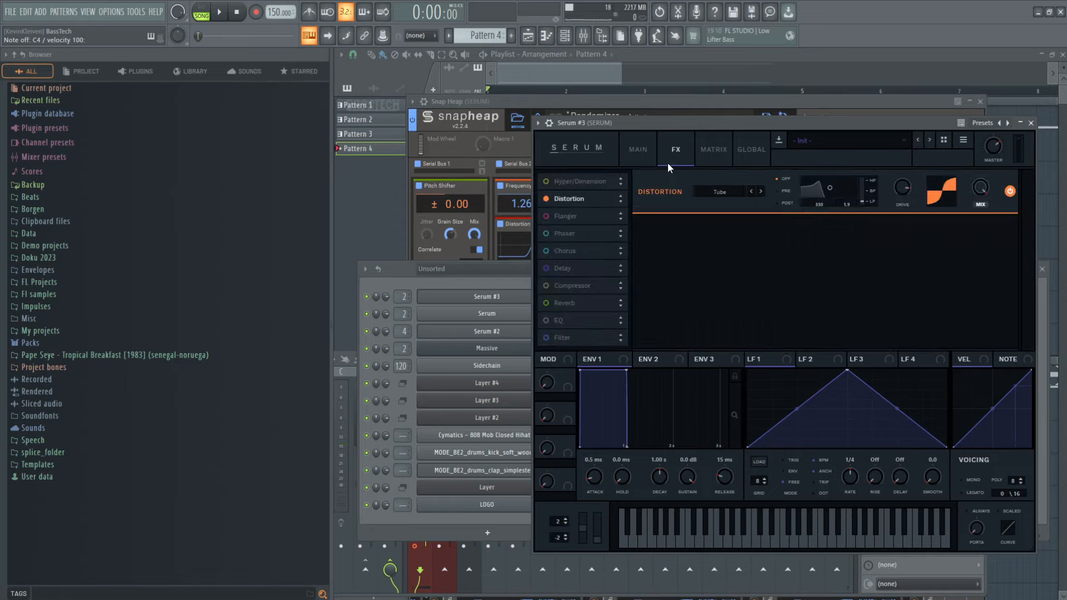
pyautogui.moveTo(899, 191); pyautogui.dragTo(902, 171)
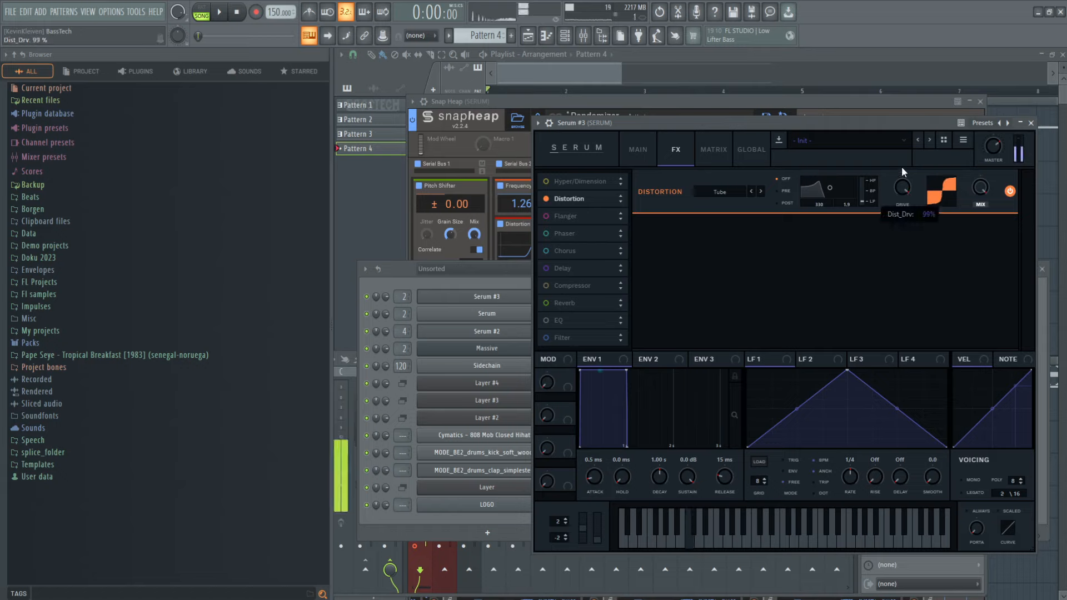
pyautogui.click(635, 151)
# Step: Show the mixer track that the Serum #3 channel is routed to, and move the mixer up to reveal its full strips
pyautogui.click(503, 281)
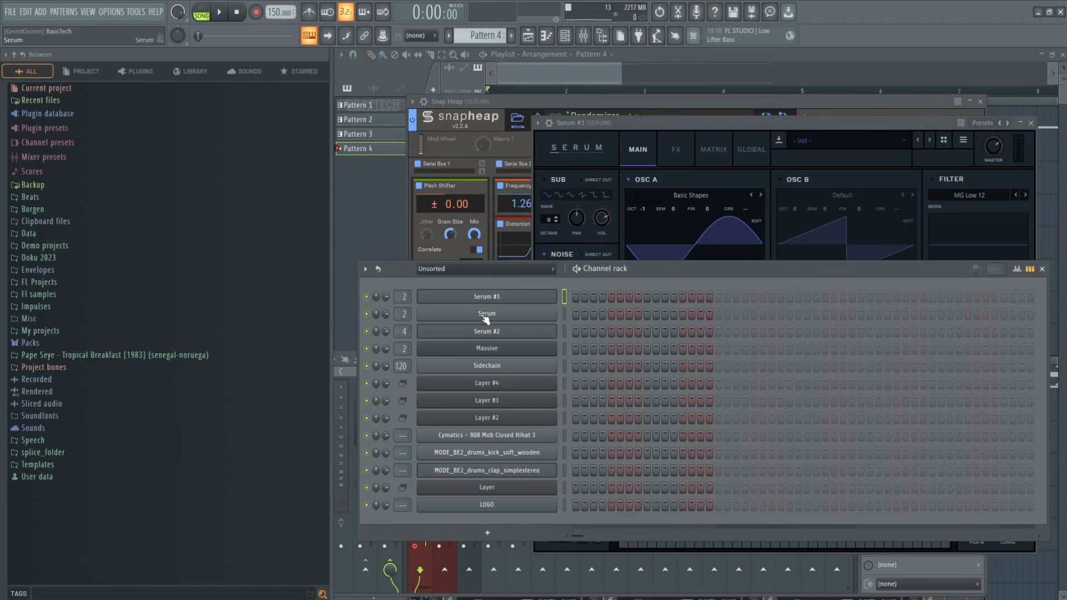
pyautogui.doubleClick(402, 296)
pyautogui.moveTo(451, 359); pyautogui.dragTo(452, 267)
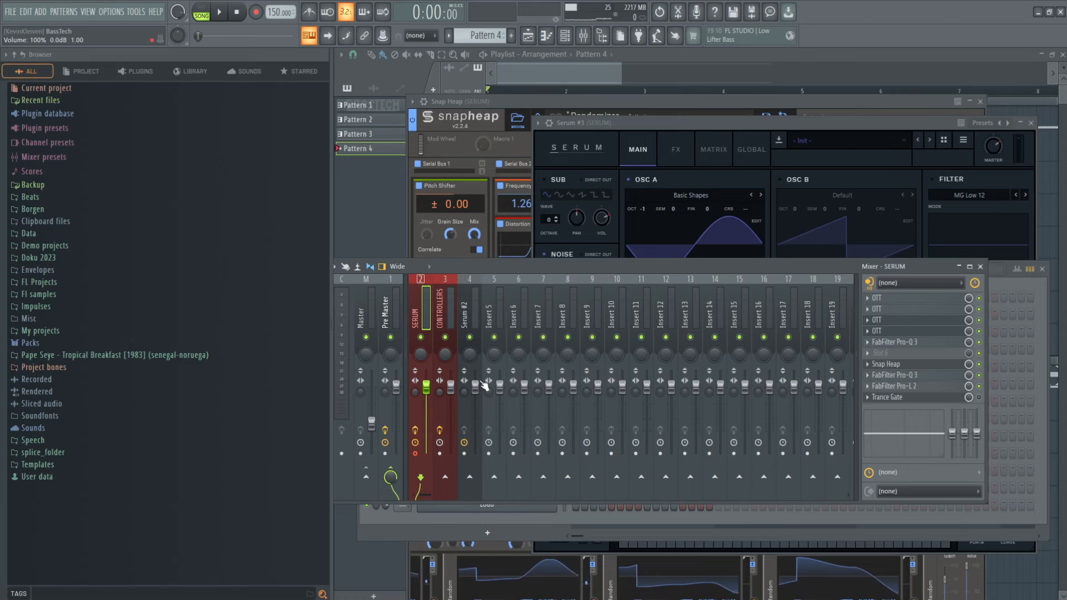
# Step: Reopen Snap Heap on the SERUM track, move its window up, and examine the Serial Bus 1 filters and the random modulators
pyautogui.click(920, 367)
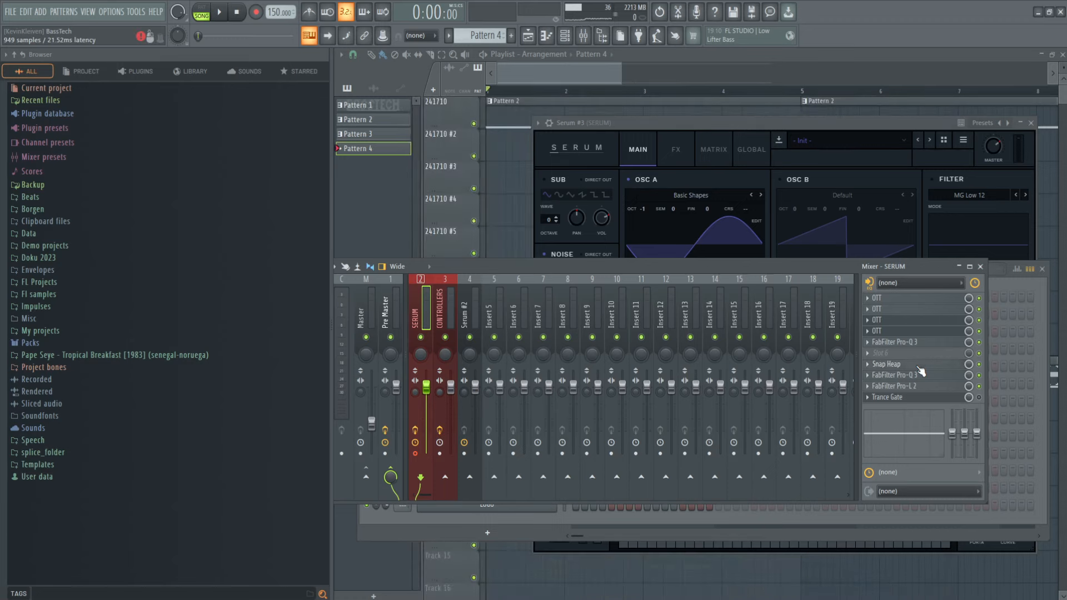
pyautogui.click(918, 367)
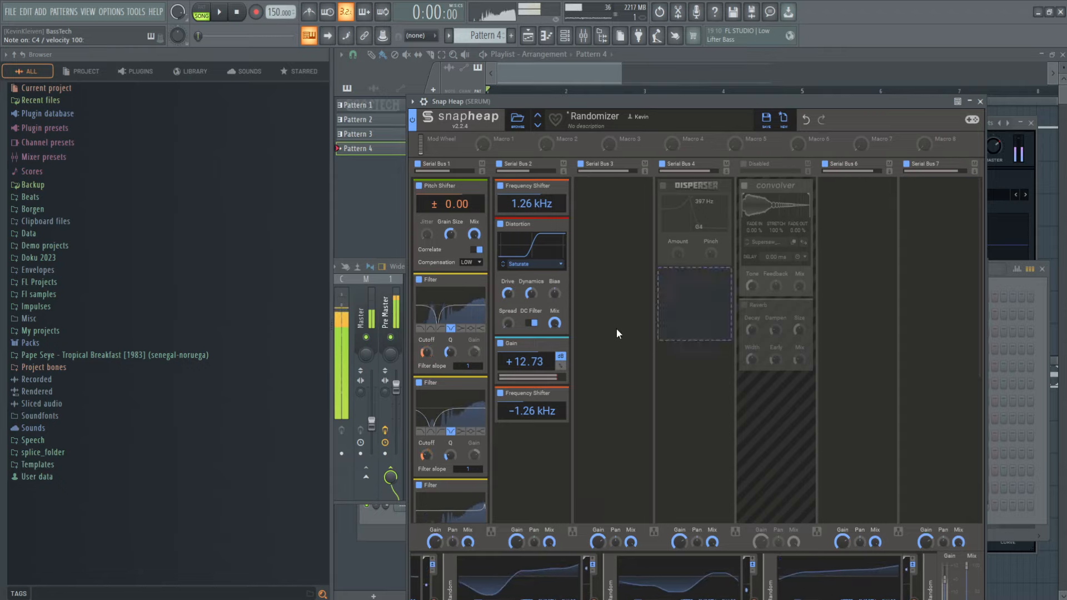
pyautogui.scroll(-1, 617, 435)
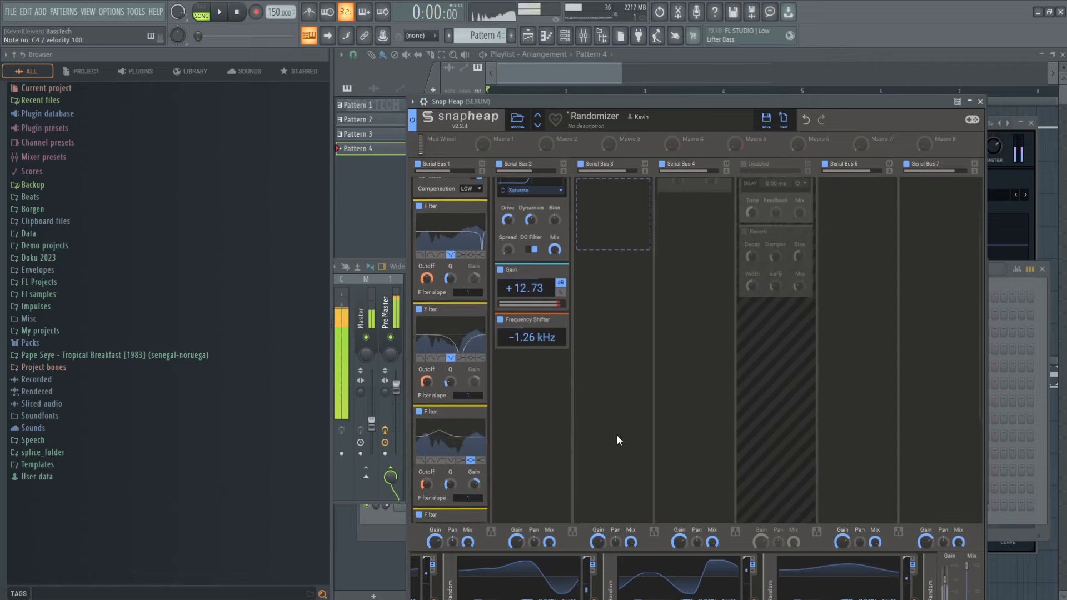
pyautogui.scroll(-1, 617, 435)
pyautogui.moveTo(829, 100); pyautogui.dragTo(842, 45)
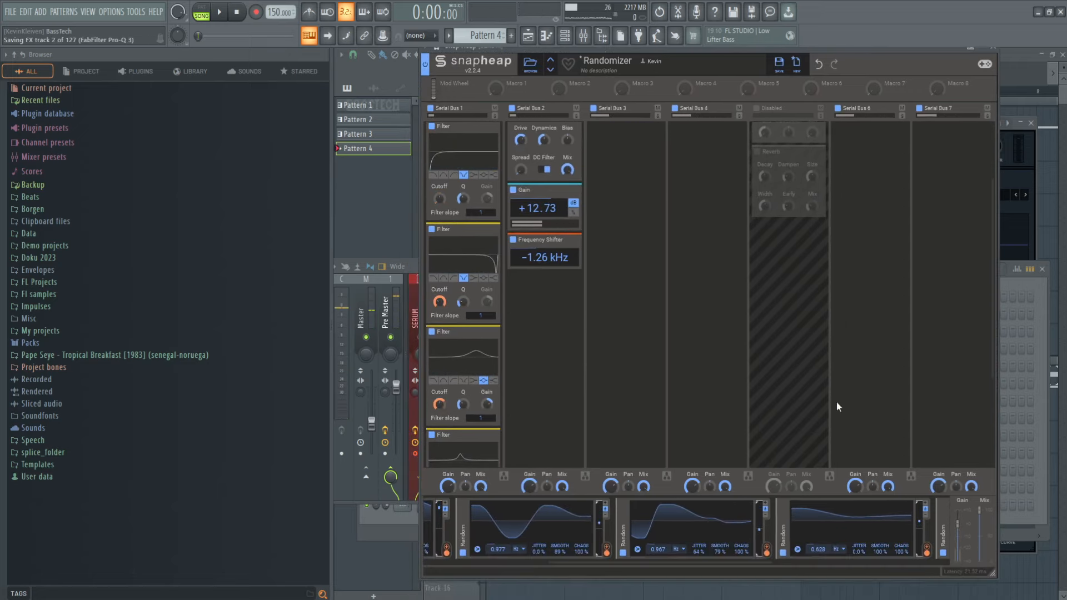
pyautogui.moveTo(743, 562); pyautogui.dragTo(598, 565)
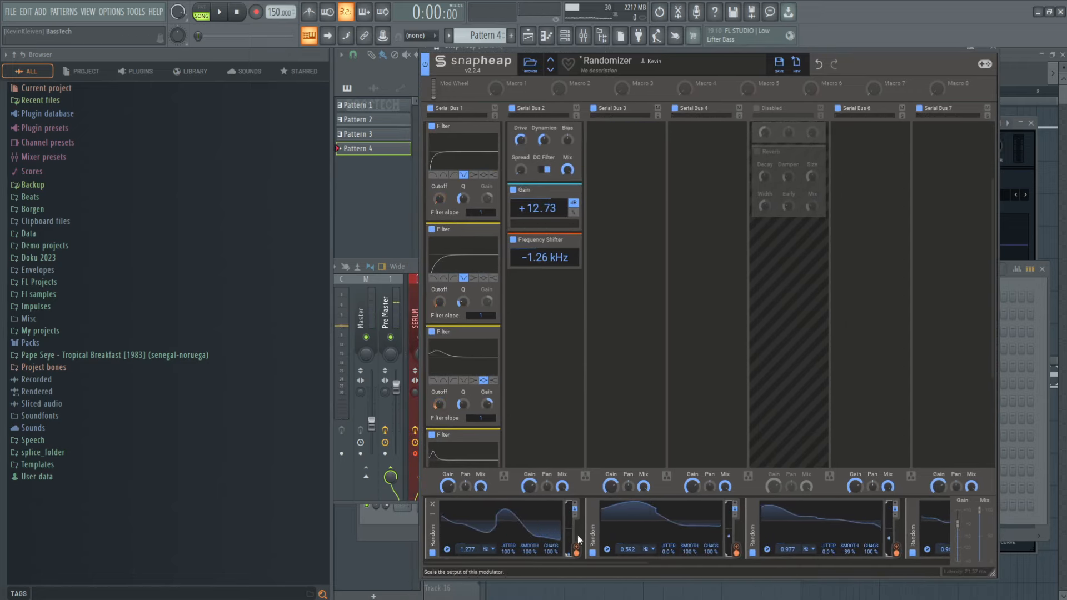
pyautogui.moveTo(442, 310)
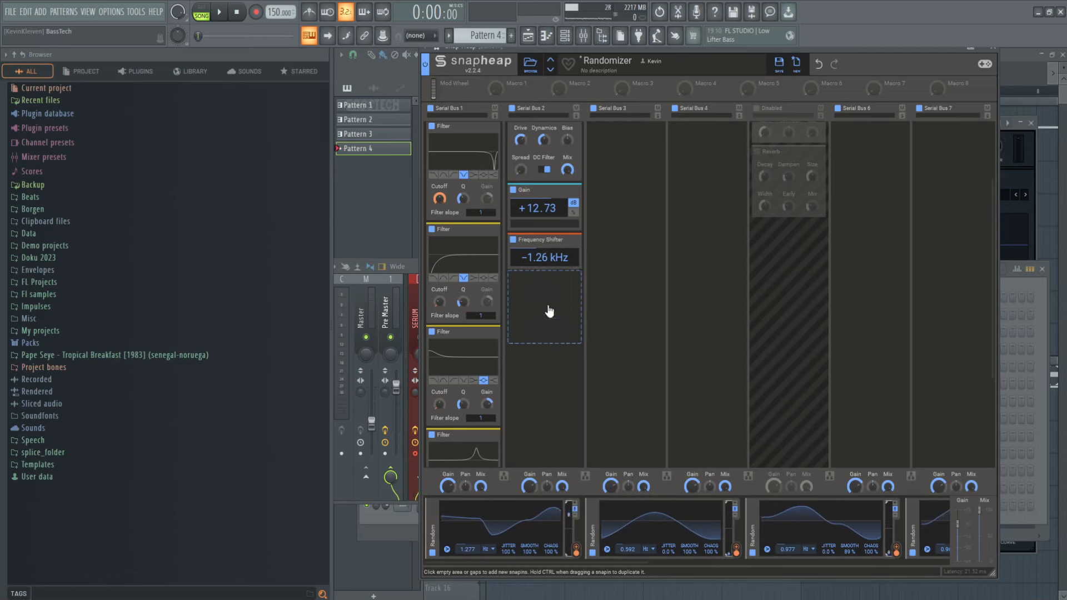
pyautogui.scroll(3, 493, 237)
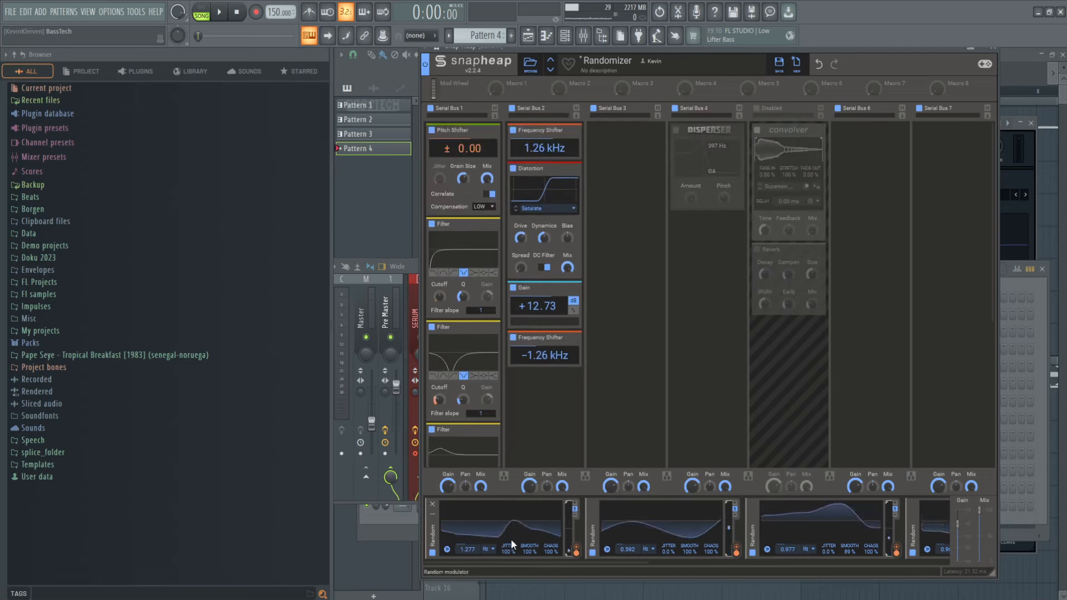
# Step: Set the first random modulator's rate to 1.000 Hz in Snap Heap, and close the plugin
pyautogui.moveTo(468, 549); pyautogui.dragTo(467, 564)
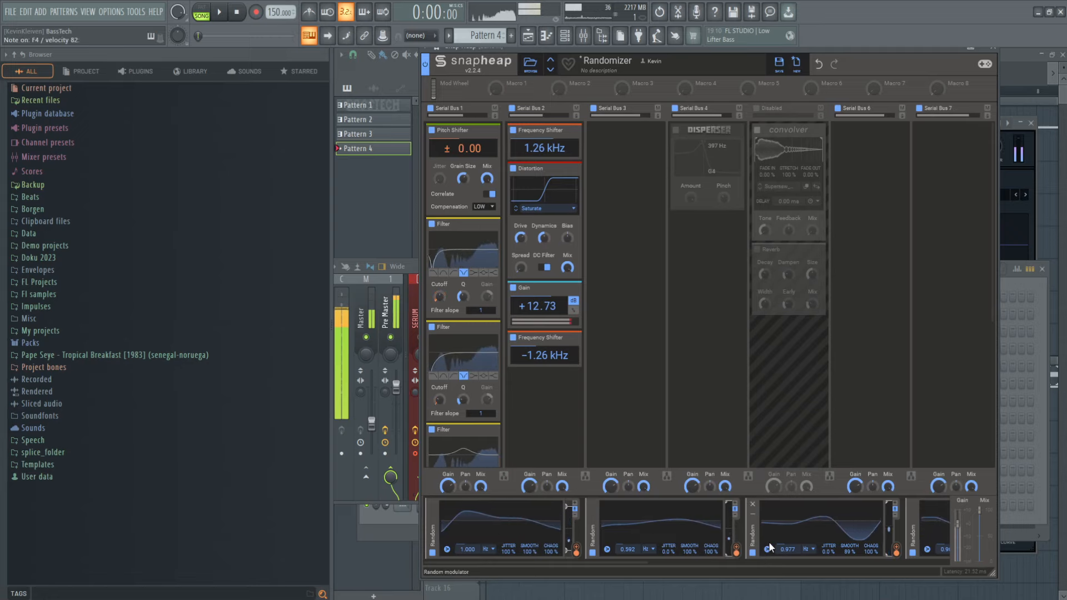
pyautogui.click(1014, 302)
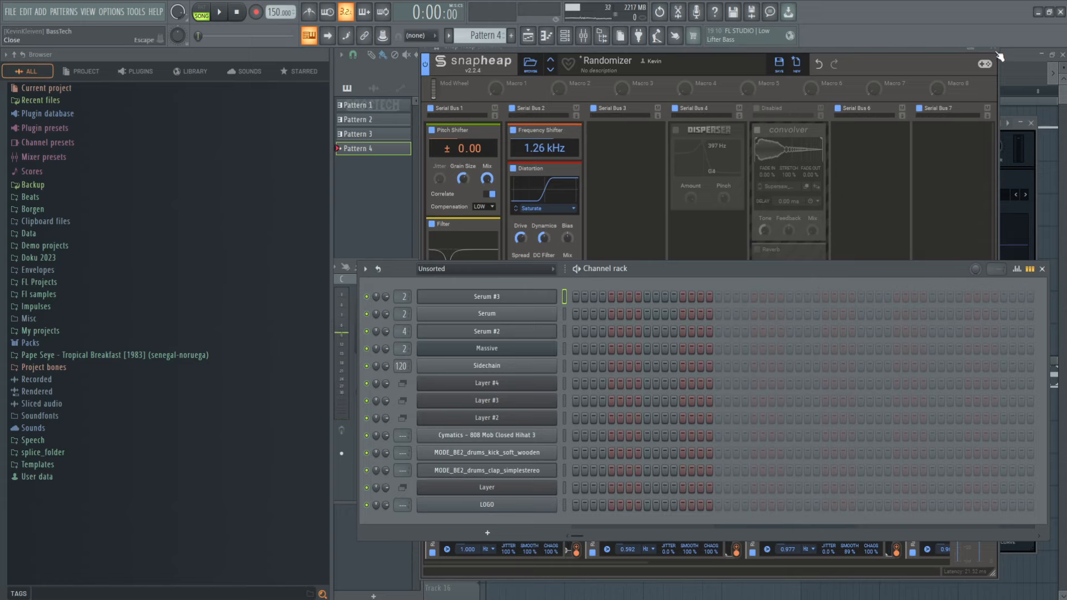
pyautogui.moveTo(940, 50); pyautogui.dragTo(933, 82)
pyautogui.click(985, 79)
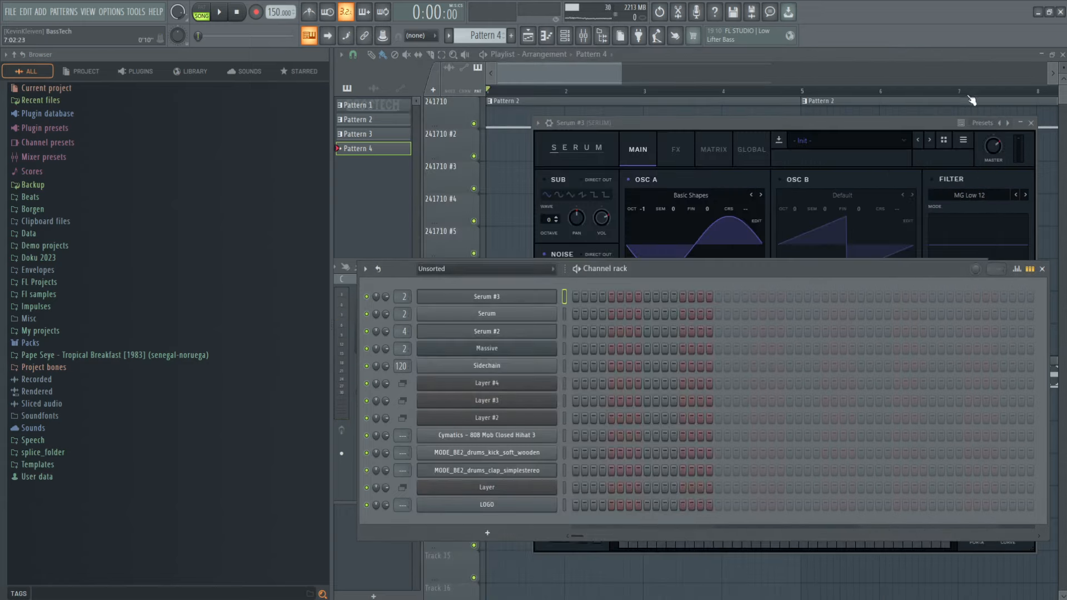
# Step: Move the channel rack and the mixer down so that the whole Serum #3 oscillator section is uncovered
pyautogui.moveTo(870, 271); pyautogui.dragTo(870, 381)
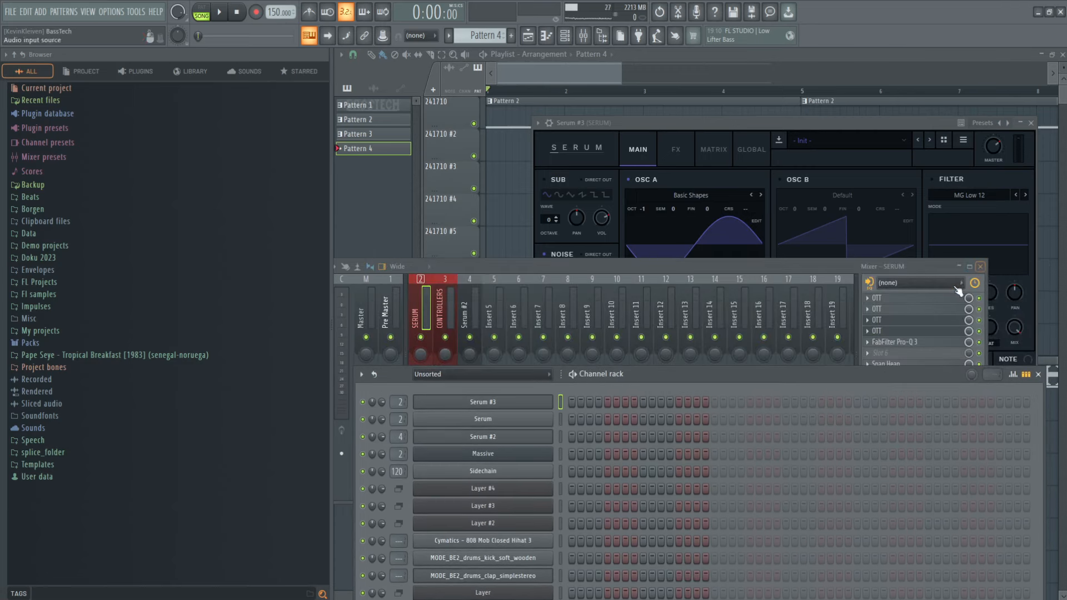
pyautogui.moveTo(883, 270); pyautogui.dragTo(890, 464)
pyautogui.moveTo(912, 381); pyautogui.dragTo(913, 495)
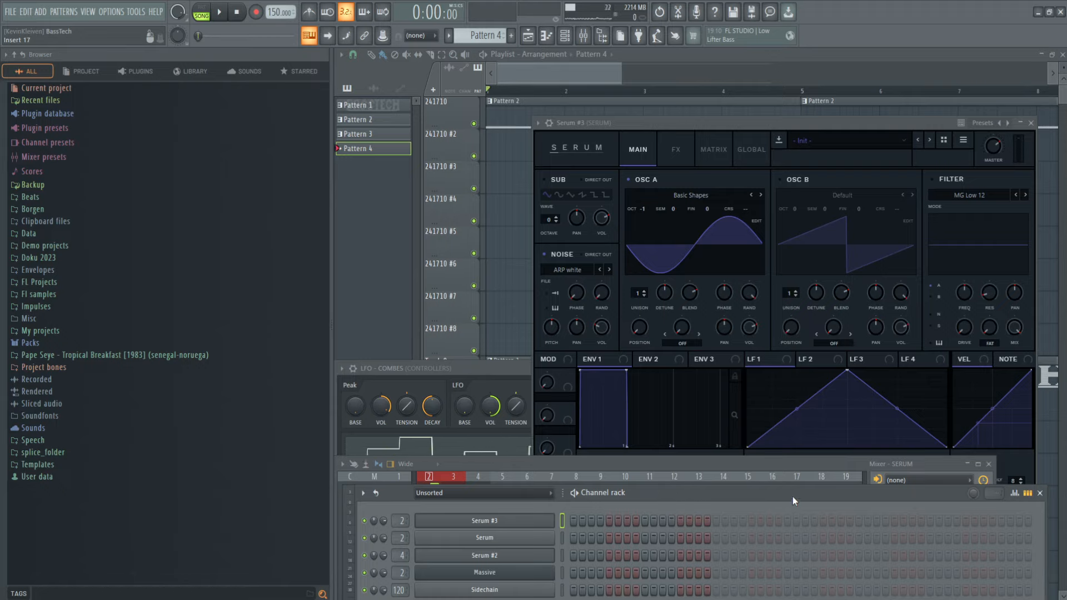
# Step: Close all open windows over the playlist and zoom out to view the full row of Pattern 1 and Pattern 2 clips
pyautogui.press('F12')
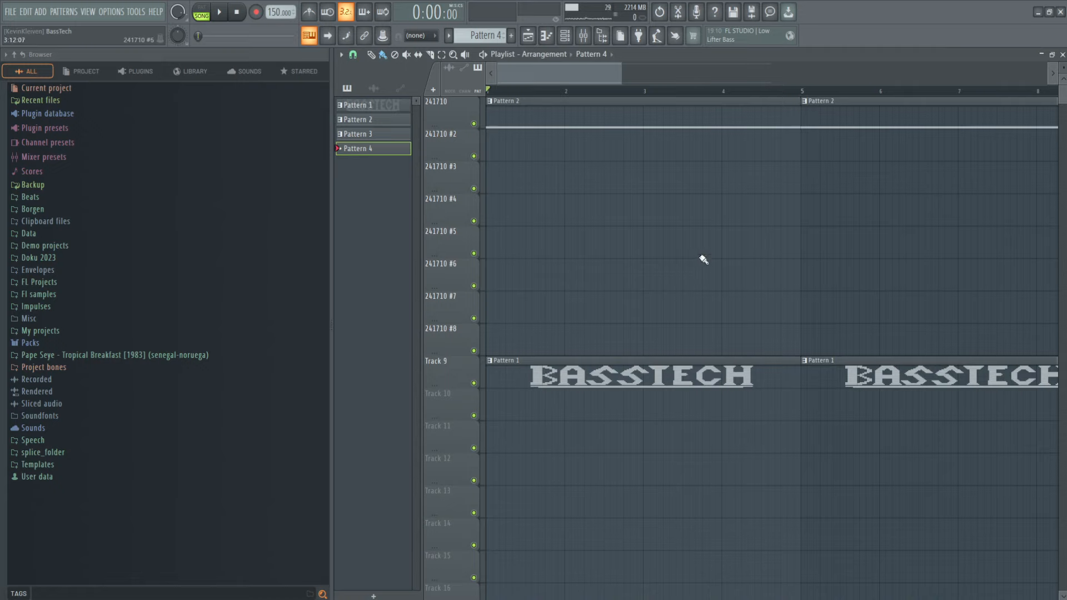
pyautogui.hscroll(2, 644, 297)
pyautogui.scroll(-3, 643, 297)
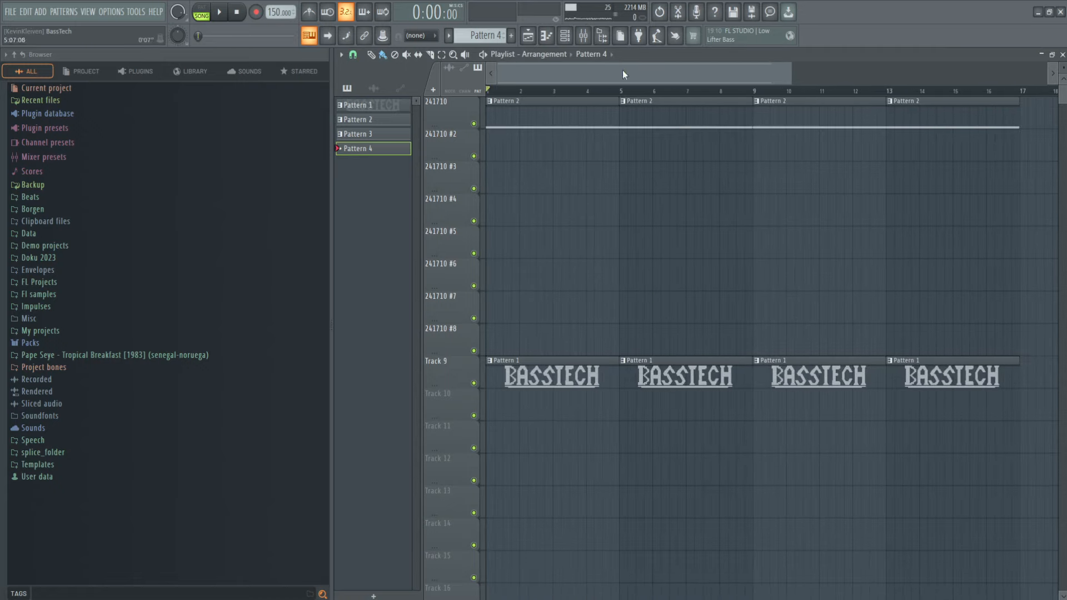